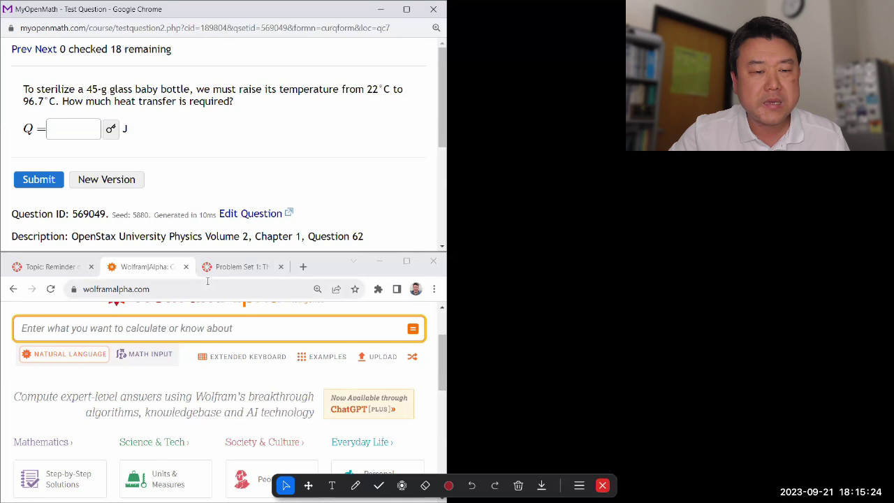
# Step: Open a new browser tab and move the Problem Set tab ahead of Wolfram Alpha
pyautogui.click(304, 266)
pyautogui.moveTo(195, 266); pyautogui.dragTo(113, 267)
pyautogui.click(239, 268)
pyautogui.scroll(-3, 196, 363)
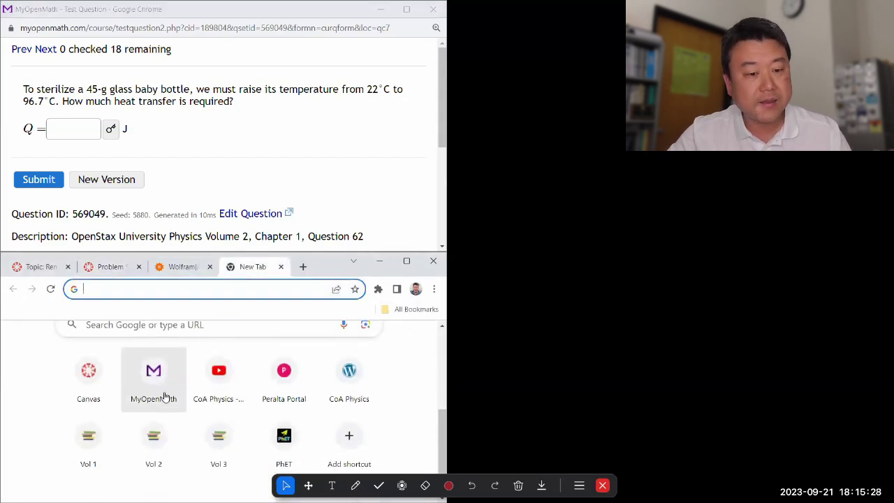
# Step: Open University Physics Volume 2 online at section 1.4 Heat Transfer, Specific Heat, and Calorimetry
pyautogui.click(153, 428)
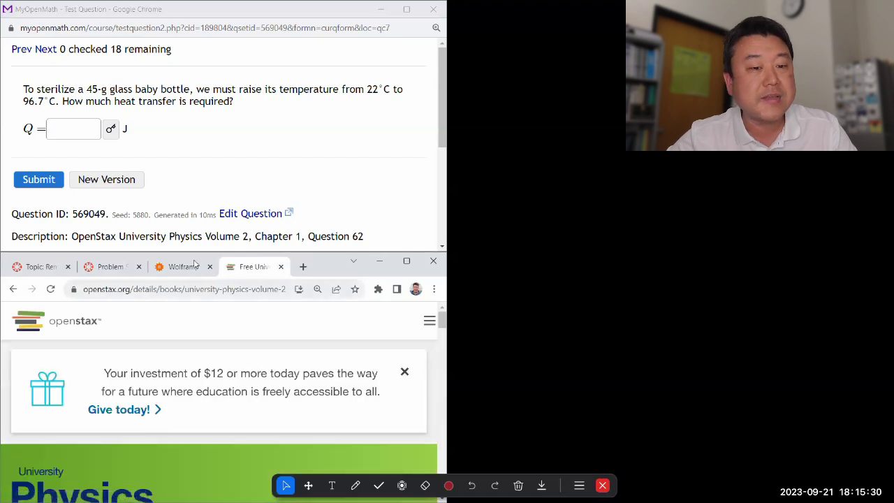
pyautogui.moveTo(194, 253); pyautogui.dragTo(191, 199)
pyautogui.scroll(-5, 70, 409)
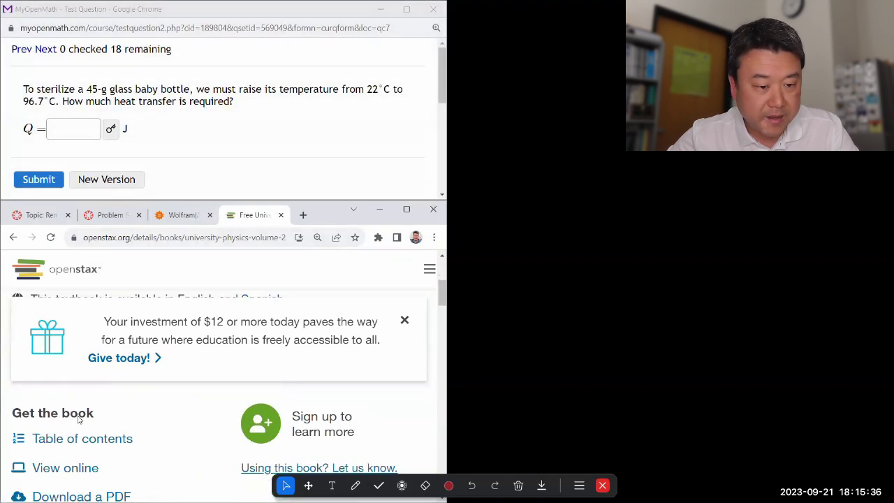
pyautogui.click(70, 435)
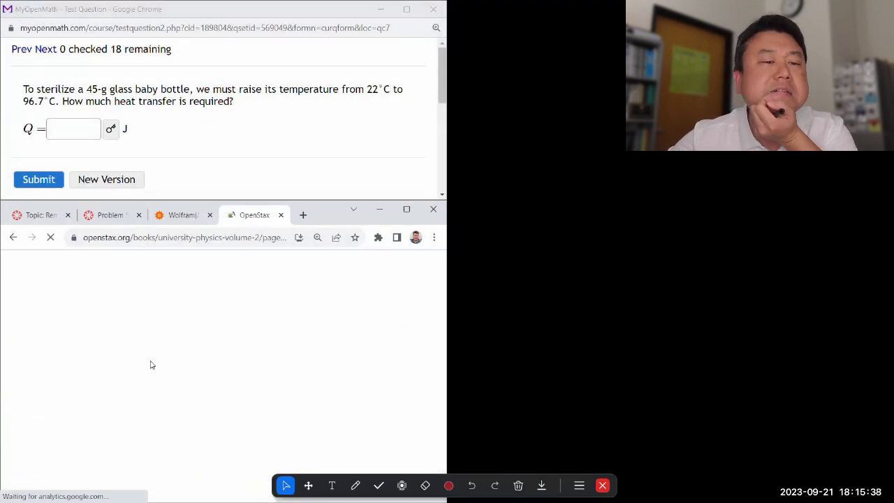
pyautogui.click(19, 384)
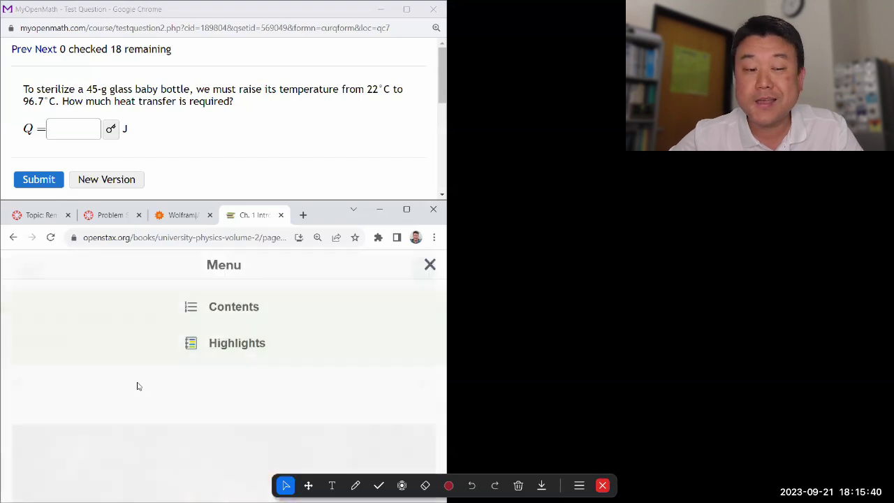
pyautogui.click(240, 309)
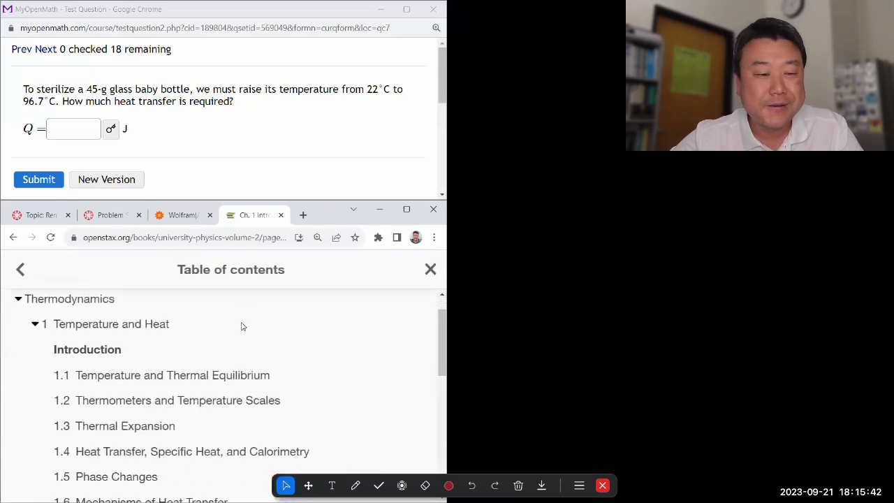
pyautogui.scroll(-1, 203, 377)
pyautogui.scroll(-2, 152, 355)
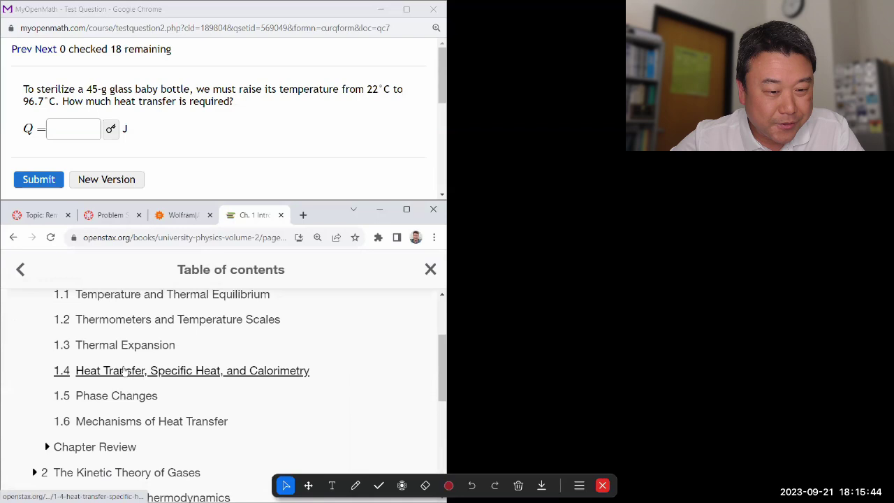
pyautogui.click(135, 372)
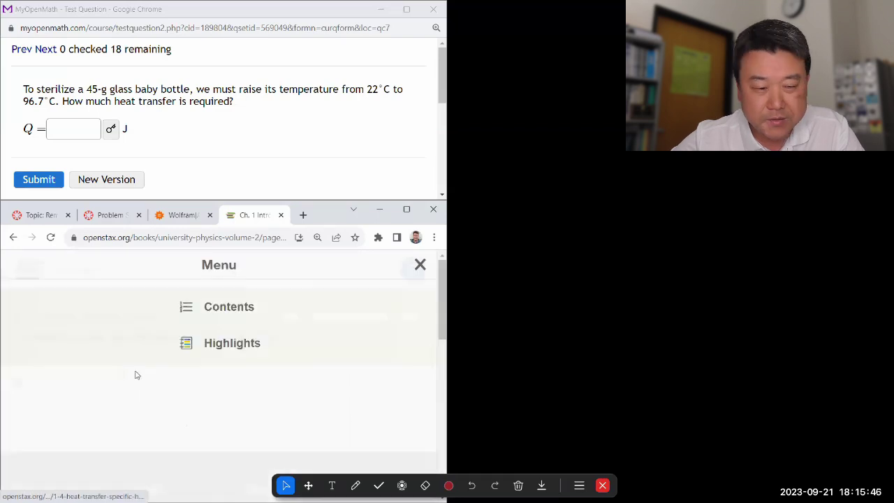
# Step: Scroll section 1.4 past Q = mcΔT to the solids table (aluminum 900, copper 387 J/(kg·°C))
pyautogui.scroll(-10, 155, 365)
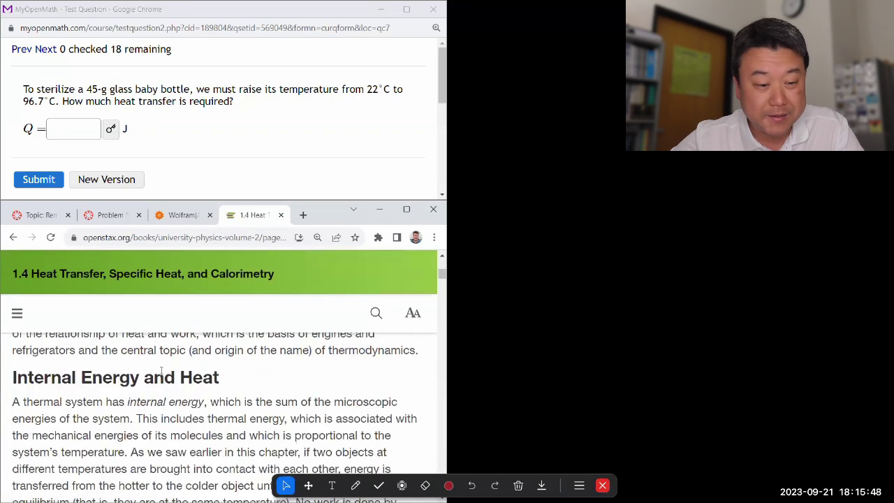
pyautogui.scroll(-15, 162, 372)
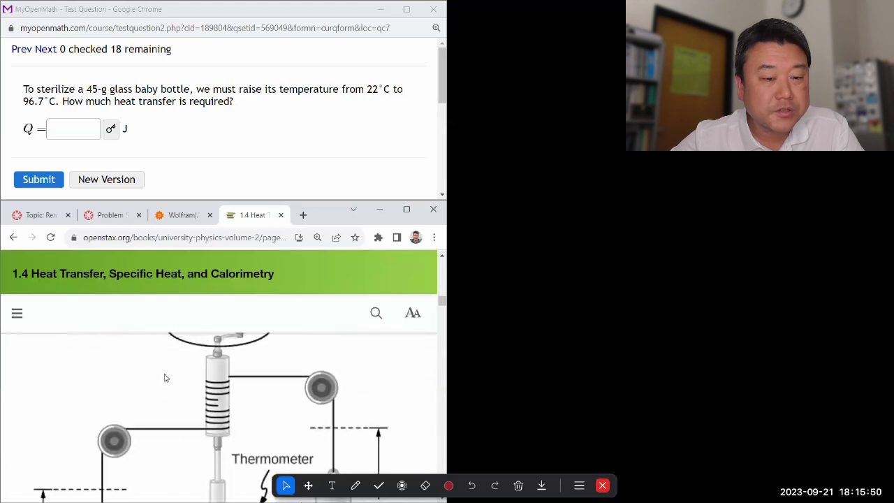
pyautogui.scroll(-10, 165, 391)
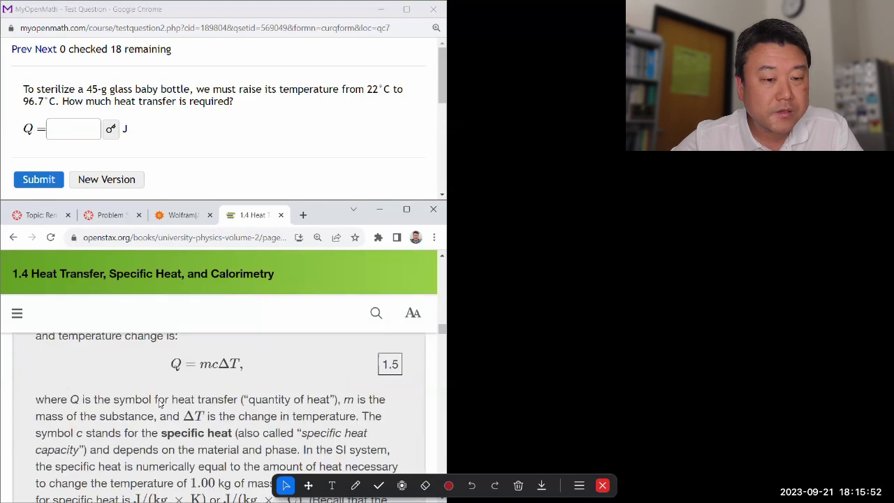
pyautogui.scroll(-8, 159, 403)
pyautogui.scroll(5, 160, 402)
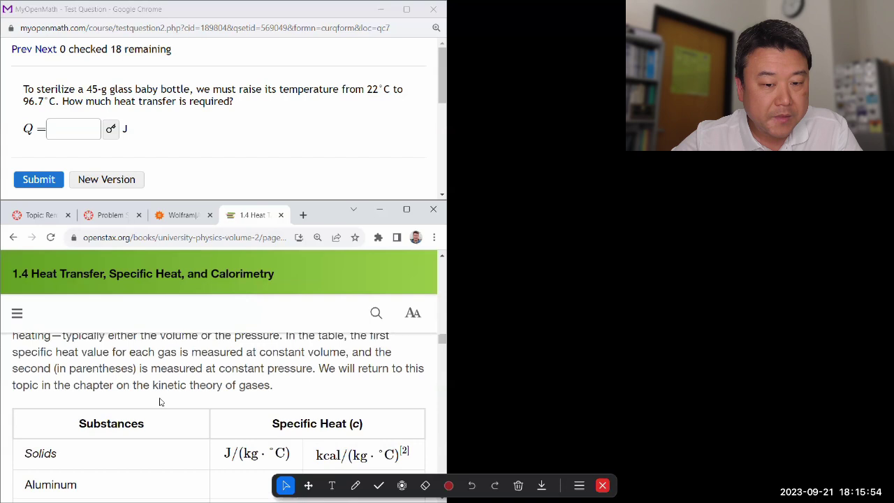
pyautogui.keyDown('ctrl'); pyautogui.scroll(1, 164, 379); pyautogui.keyUp('ctrl')
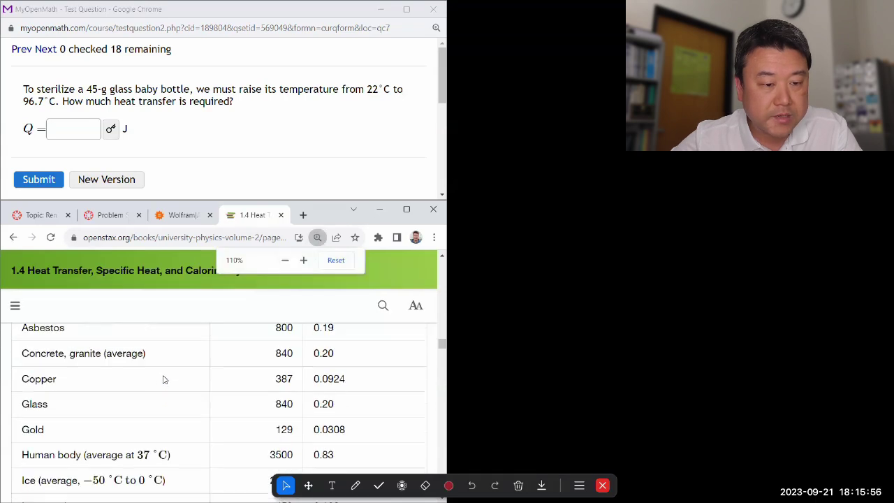
pyautogui.scroll(1, 164, 379)
pyautogui.scroll(1, 166, 379)
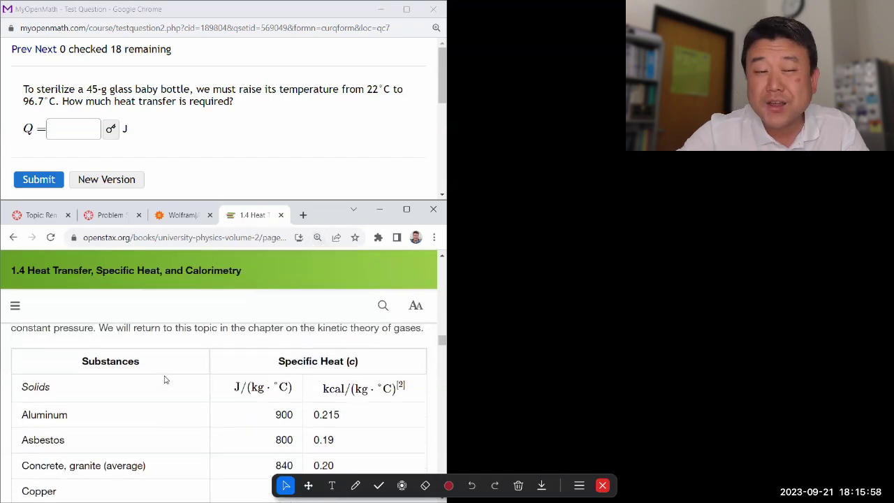
pyautogui.scroll(-1, 166, 379)
pyautogui.scroll(1, 165, 379)
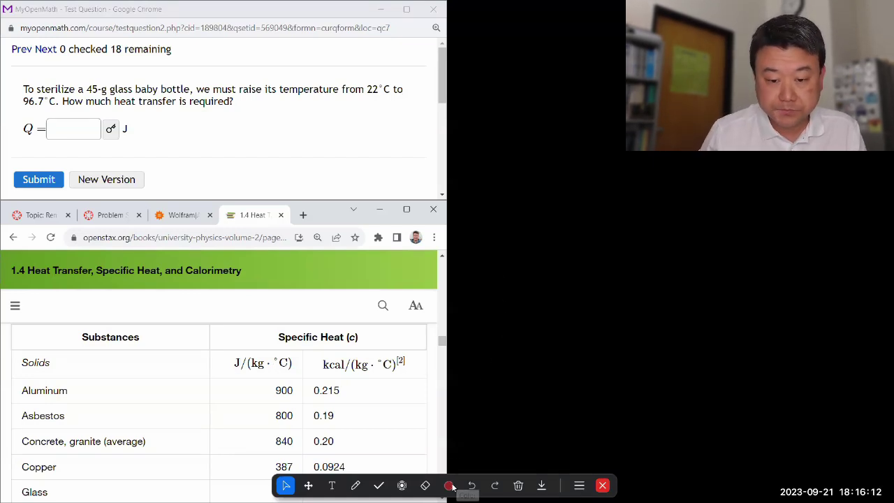
# Step: Annotate the question in red: m on the 45-g glass, Ti at 22°C, Tf at 96.7°C
pyautogui.click(356, 486)
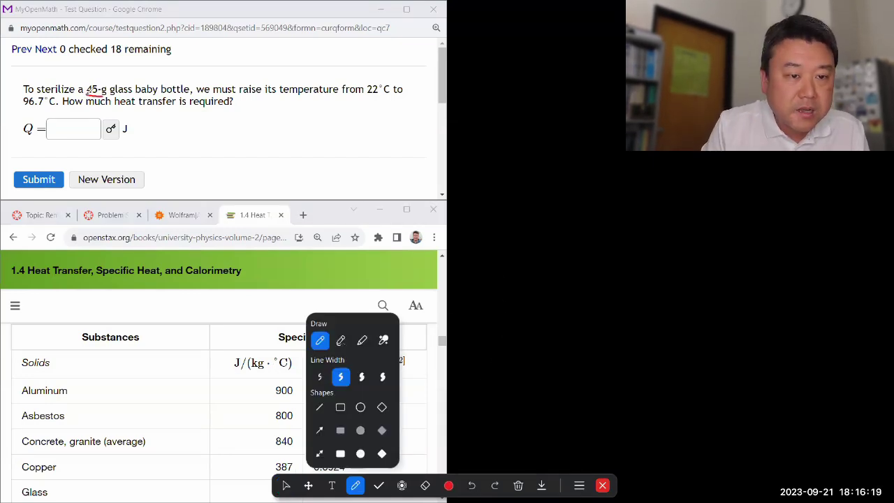
pyautogui.moveTo(101, 78)
pyautogui.mouseDown()
pyautogui.moveTo(105, 70)
pyautogui.moveTo(134, 95)
pyautogui.mouseUp()
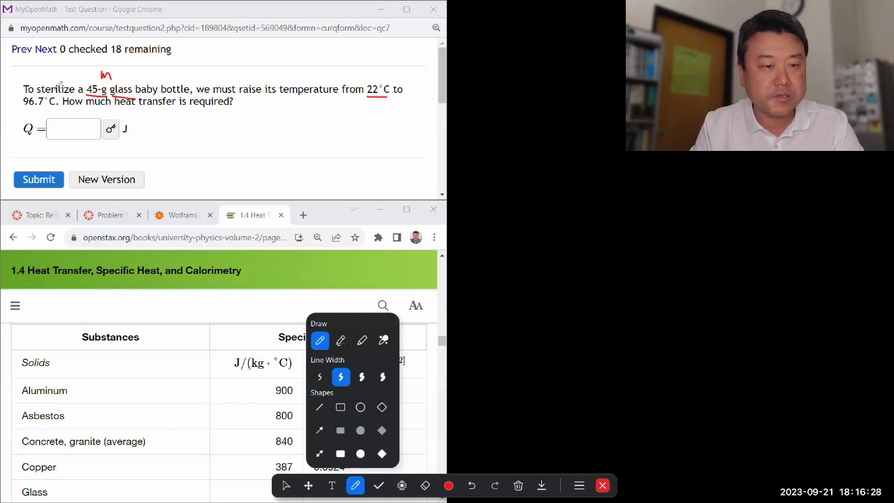
pyautogui.moveTo(22, 108); pyautogui.dragTo(60, 106)
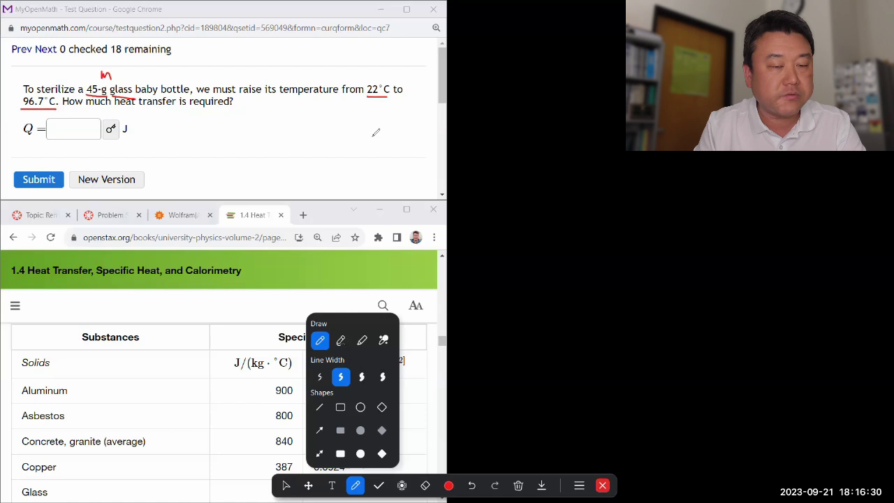
pyautogui.moveTo(373, 102); pyautogui.dragTo(381, 125)
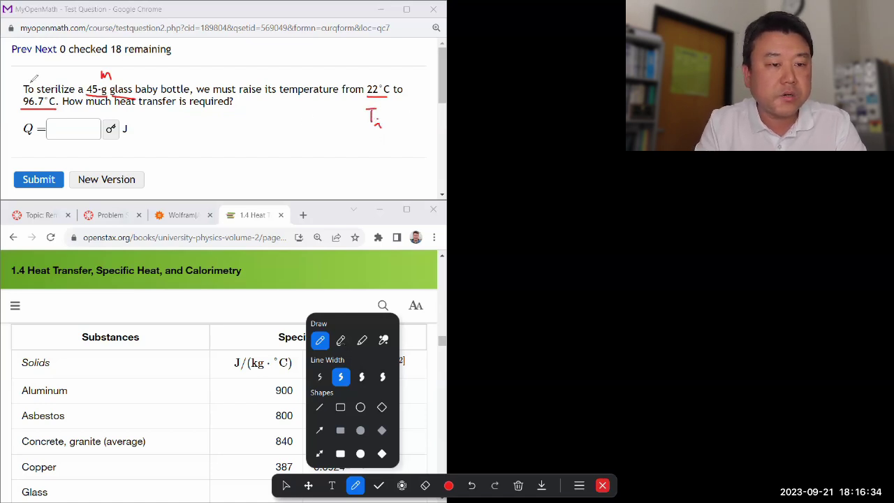
pyautogui.moveTo(31, 105)
pyautogui.mouseDown()
pyautogui.moveTo(39, 70)
pyautogui.moveTo(50, 70)
pyautogui.mouseUp()
pyautogui.moveTo(46, 70); pyautogui.dragTo(51, 83)
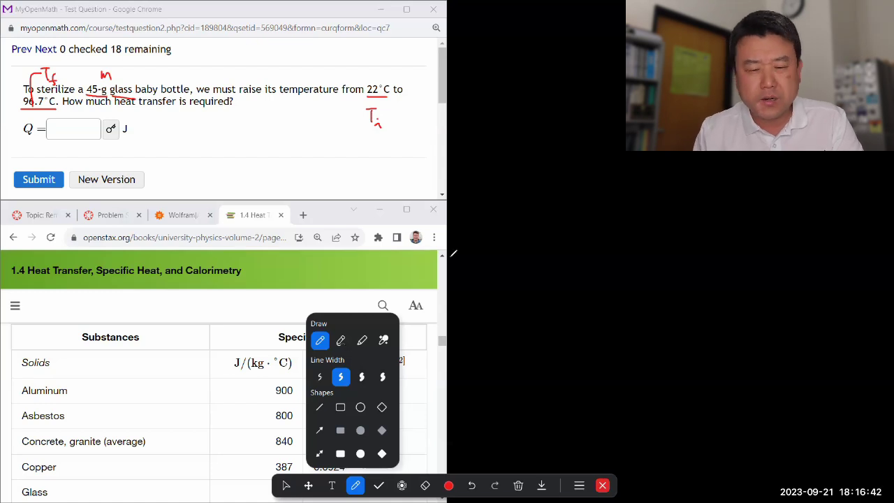
# Step: Switch the pen ink colour to yellow
pyautogui.click(448, 485)
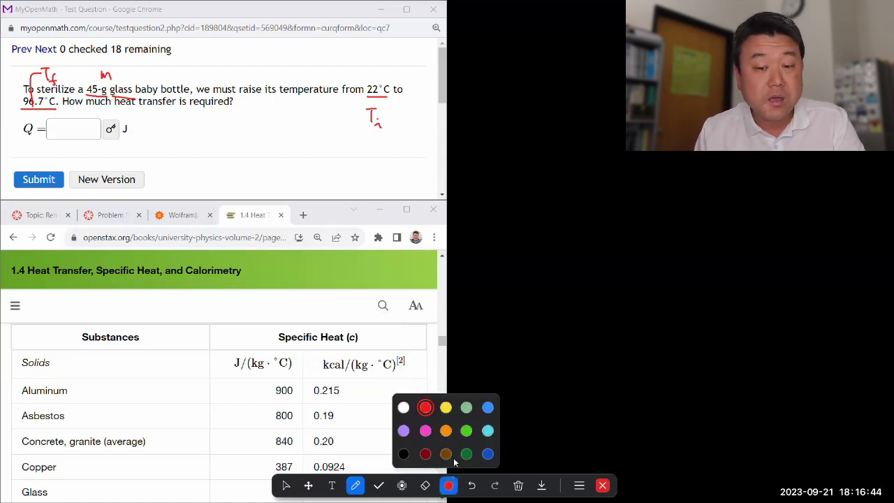
pyautogui.click(450, 407)
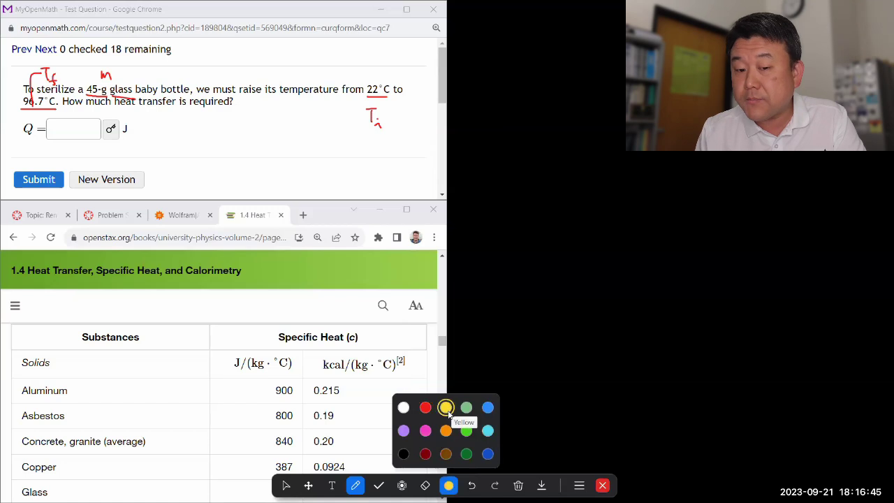
pyautogui.click(358, 486)
pyautogui.click(356, 486)
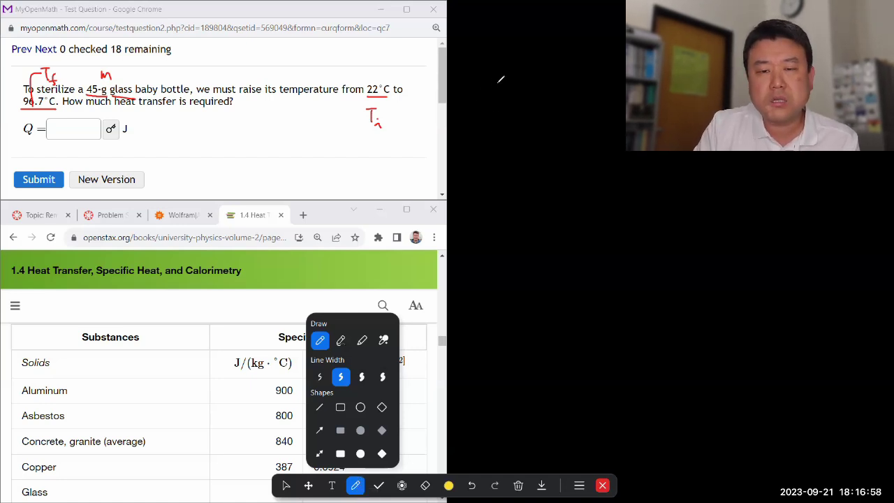
# Step: Write Q = ΔT on the whiteboard area, erasing a proportional sign in favour of equals
pyautogui.moveTo(501, 79)
pyautogui.mouseDown()
pyautogui.moveTo(487, 84)
pyautogui.moveTo(504, 83)
pyautogui.moveTo(511, 102)
pyautogui.mouseUp()
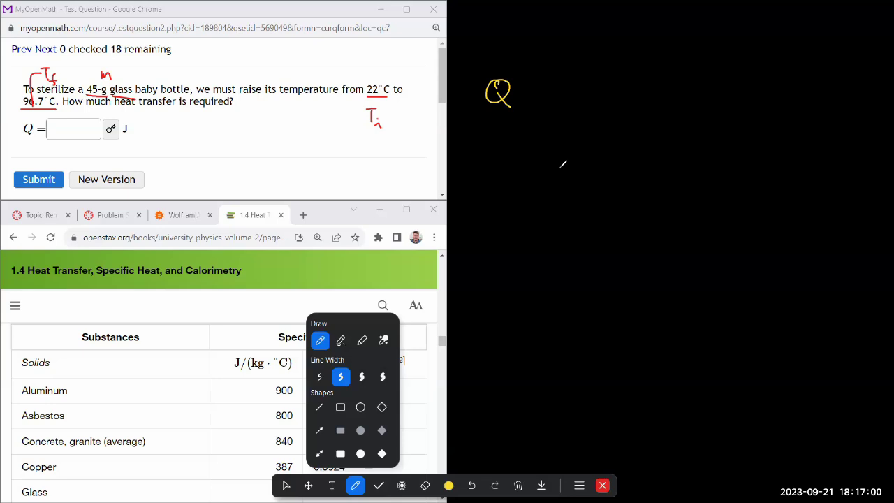
pyautogui.moveTo(602, 78)
pyautogui.mouseDown()
pyautogui.moveTo(606, 96)
pyautogui.moveTo(623, 78)
pyautogui.mouseUp()
pyautogui.moveTo(617, 79); pyautogui.dragTo(618, 104)
pyautogui.moveTo(537, 83)
pyautogui.mouseDown()
pyautogui.moveTo(519, 88)
pyautogui.moveTo(546, 85)
pyautogui.mouseUp()
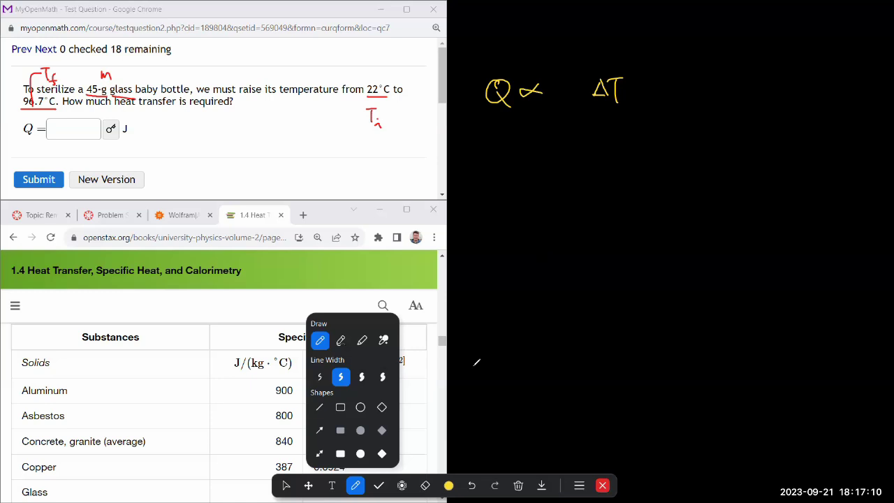
pyautogui.click(425, 484)
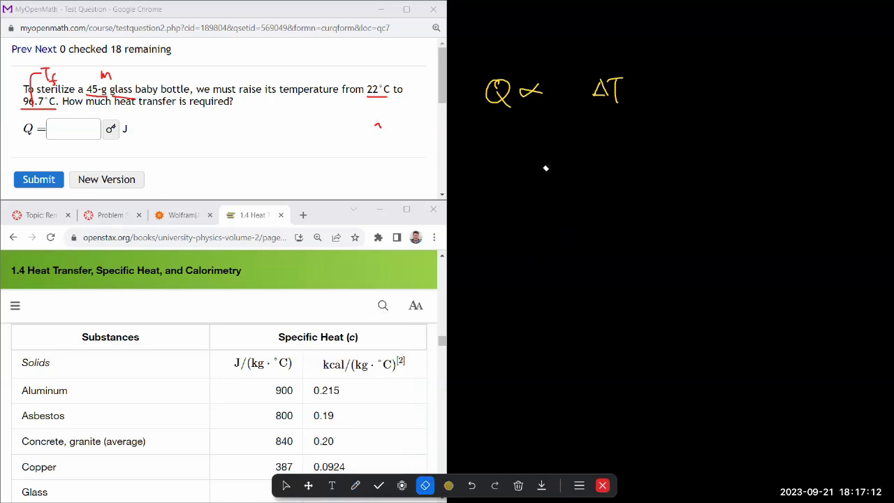
pyautogui.moveTo(539, 85); pyautogui.dragTo(530, 102)
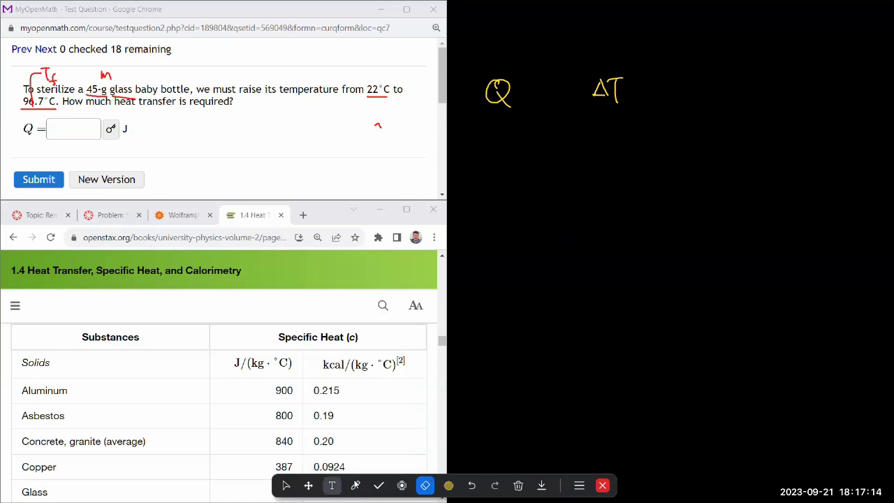
pyautogui.click(355, 484)
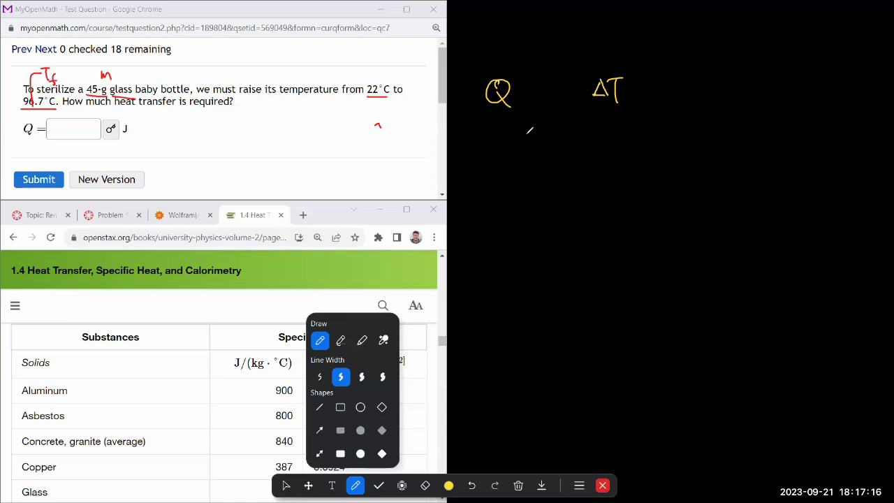
pyautogui.moveTo(518, 88); pyautogui.dragTo(535, 93)
# Step: Complete the handwritten formula as Q = C·m·ΔT, underlining Q and C
pyautogui.moveTo(489, 115); pyautogui.dragTo(510, 117)
pyautogui.click(588, 90)
pyautogui.moveTo(565, 92); pyautogui.dragTo(581, 103)
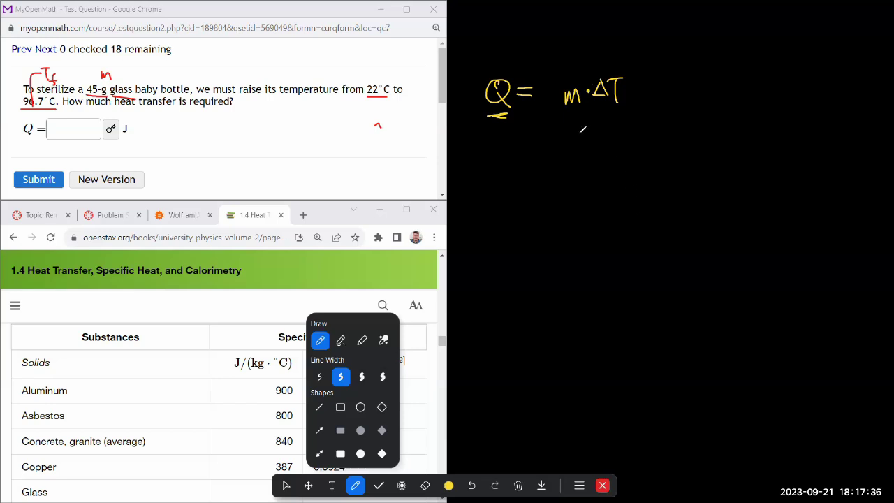
pyautogui.moveTo(536, 119); pyautogui.dragTo(553, 118)
pyautogui.moveTo(554, 83); pyautogui.dragTo(554, 106)
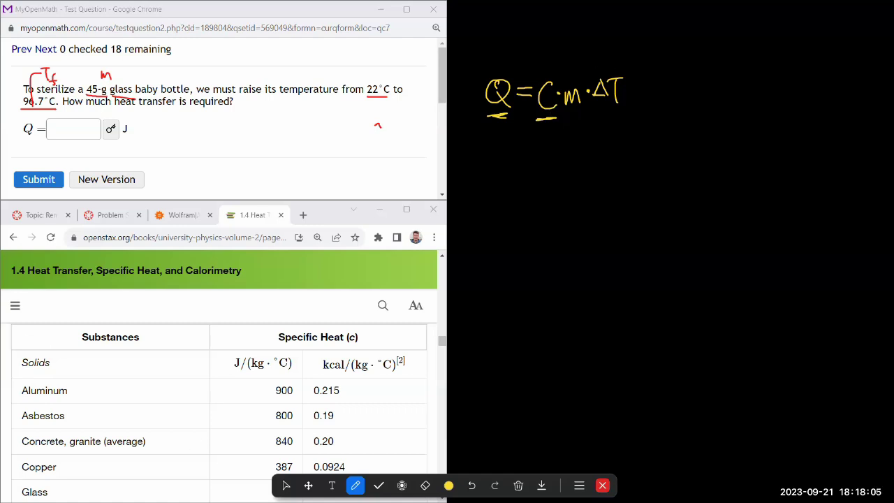
pyautogui.click(286, 485)
pyautogui.scroll(-1, 96, 409)
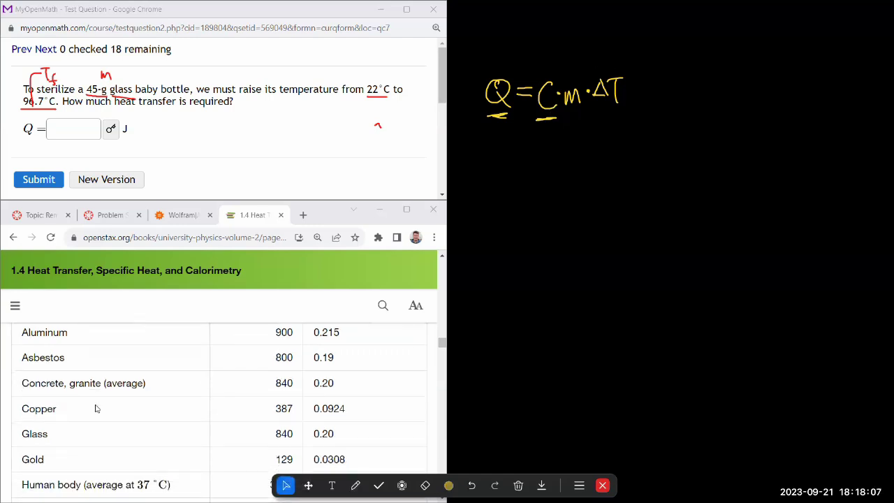
pyautogui.scroll(-1, 97, 409)
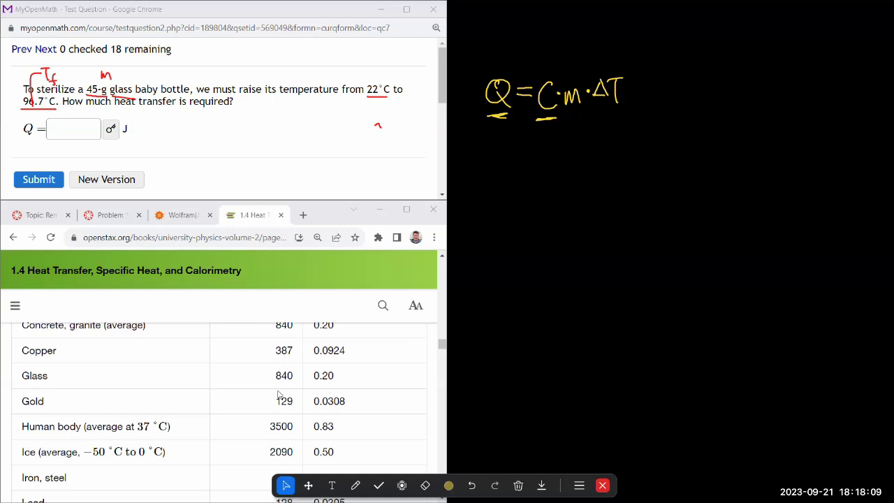
pyautogui.scroll(2, 277, 394)
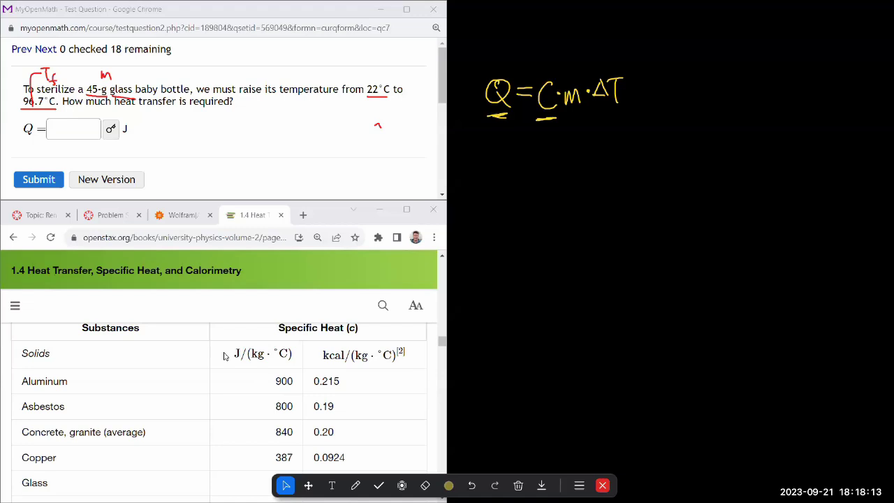
pyautogui.moveTo(225, 355); pyautogui.dragTo(237, 354)
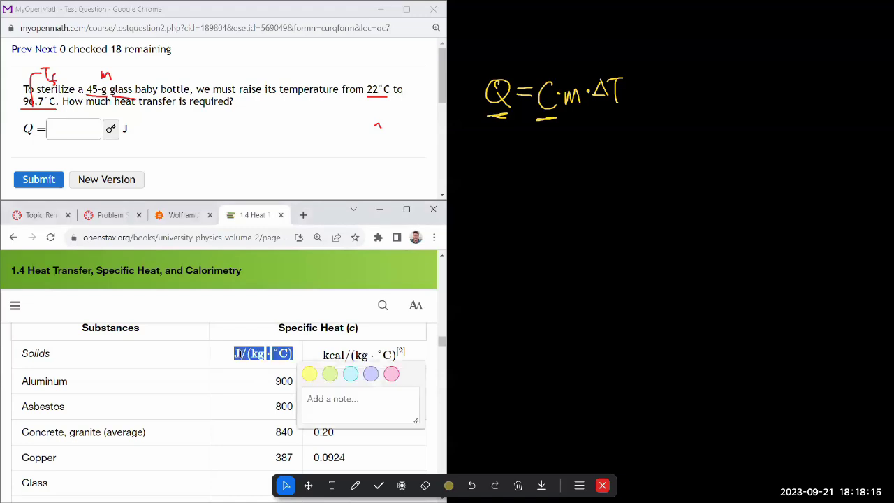
pyautogui.click(236, 353)
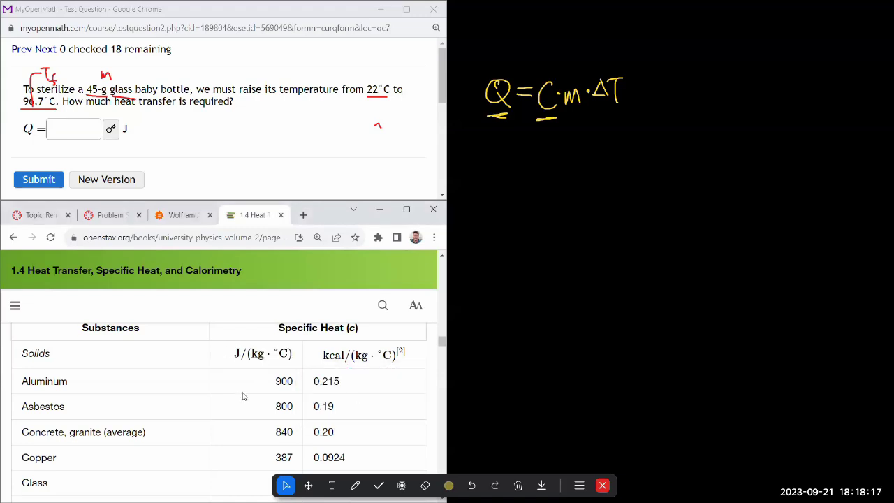
pyautogui.scroll(-1, 243, 396)
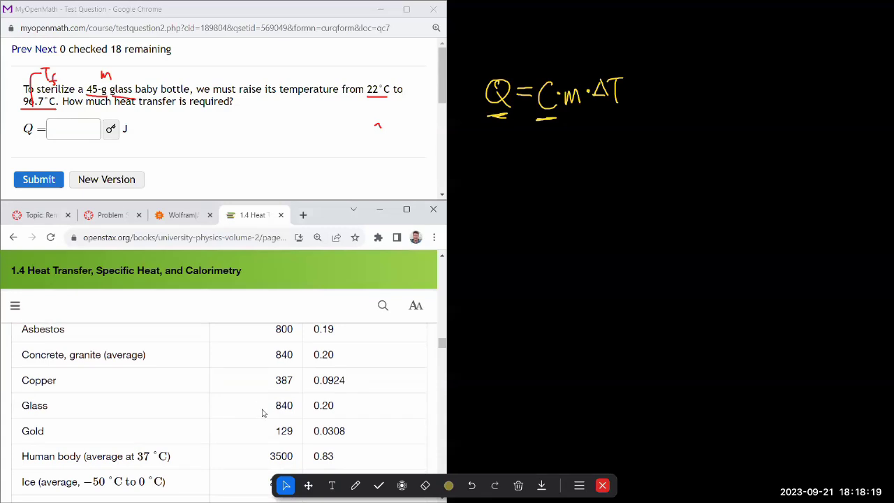
pyautogui.scroll(1, 269, 412)
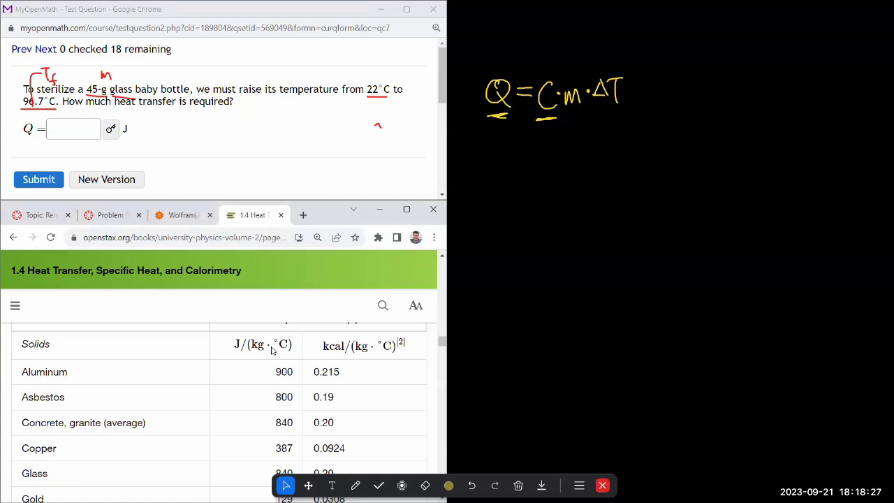
# Step: Pull the Wolfram Alpha tab out into its own window
pyautogui.click(178, 215)
pyautogui.moveTo(310, 202); pyautogui.dragTo(463, 201)
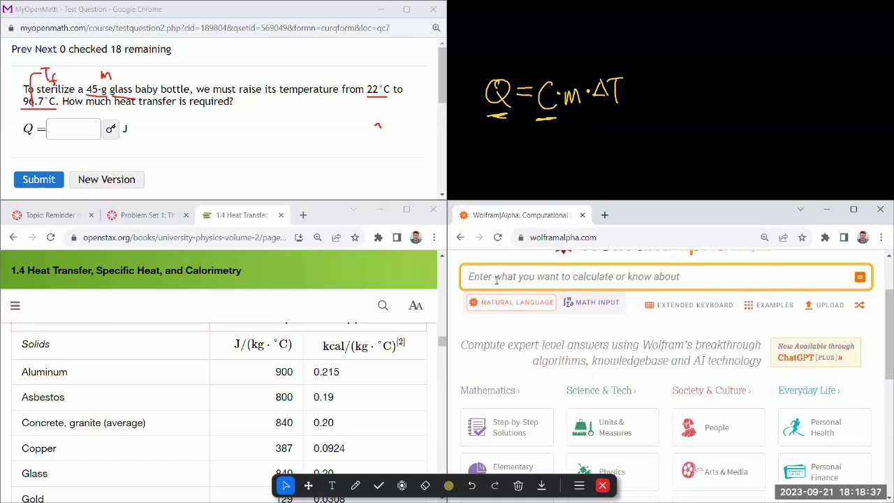
pyautogui.scroll(-1, 219, 433)
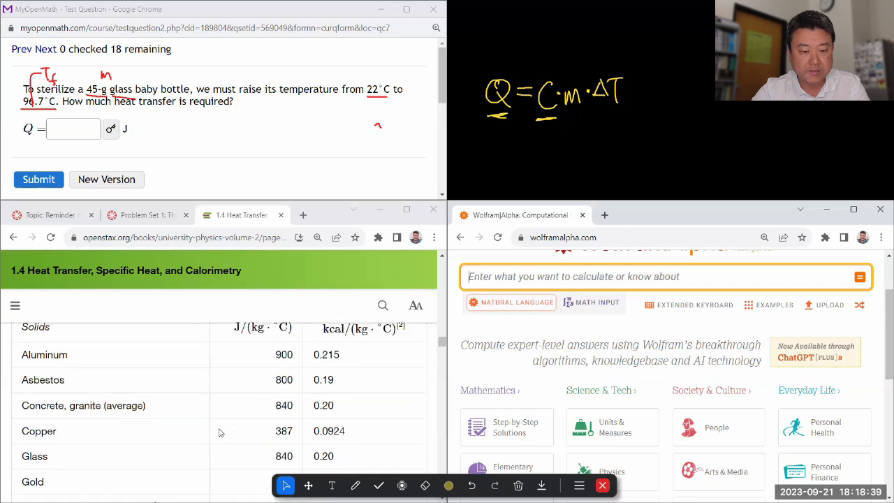
# Step: Type the query 840 joule/(kilogram·degrees C) × 45 grams × (96.7 − 22 degrees C)
pyautogui.click(583, 282)
pyautogui.write('(840')
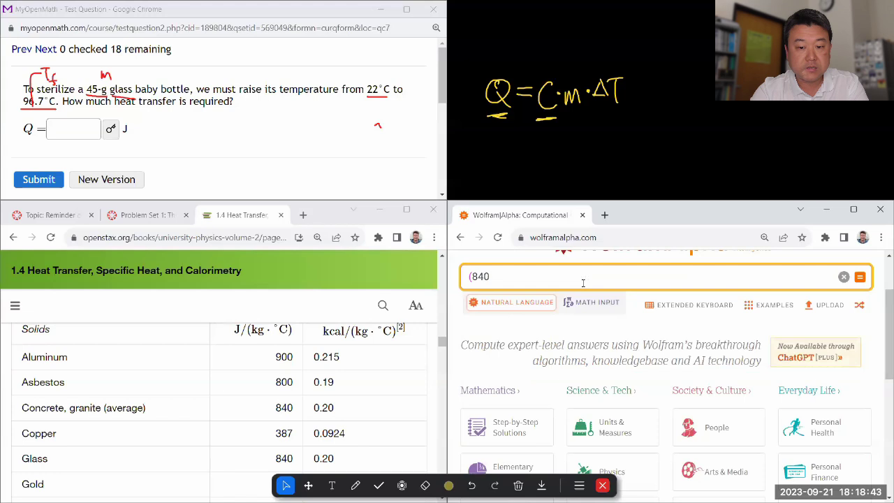
pyautogui.write(' joule/(')
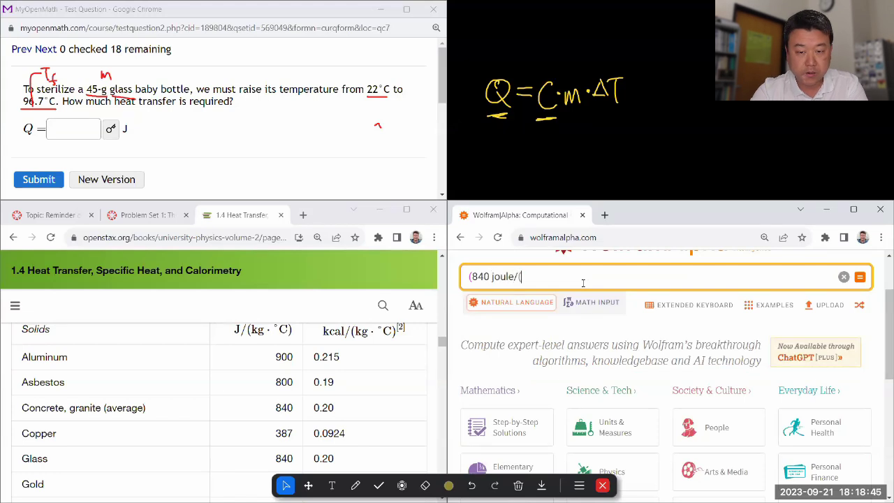
pyautogui.write('kilogram*')
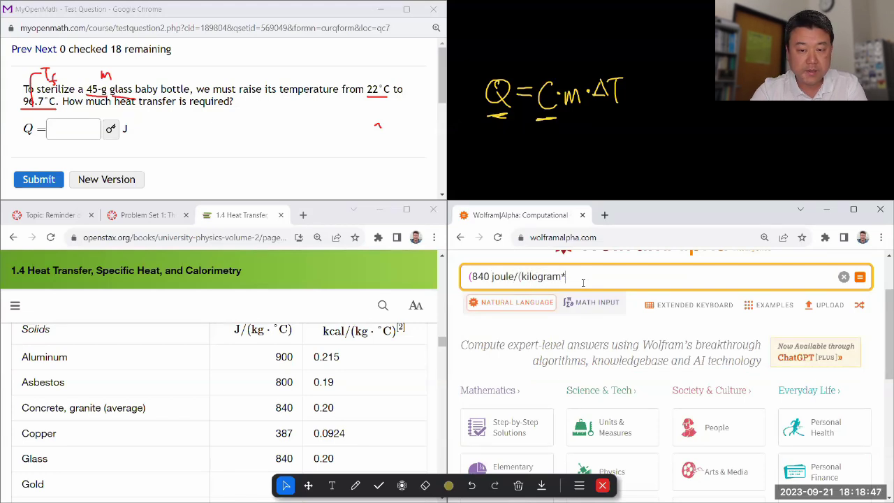
pyautogui.write('degrees C)')
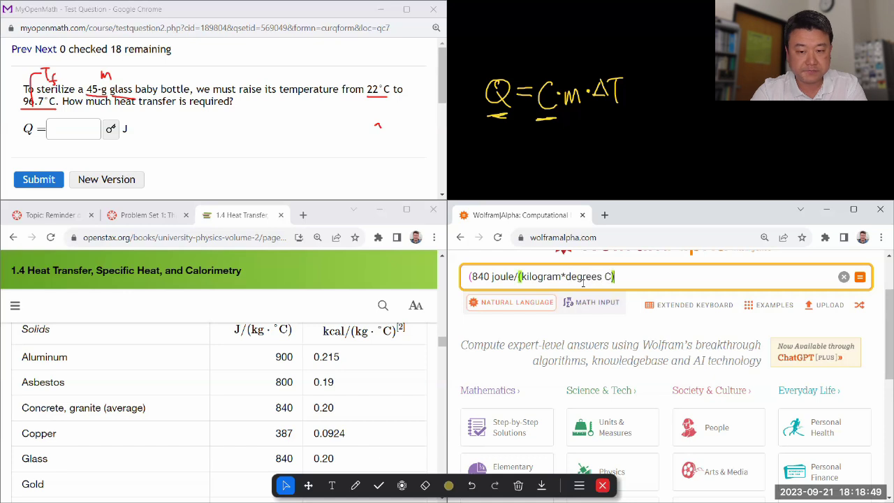
pyautogui.write(')')
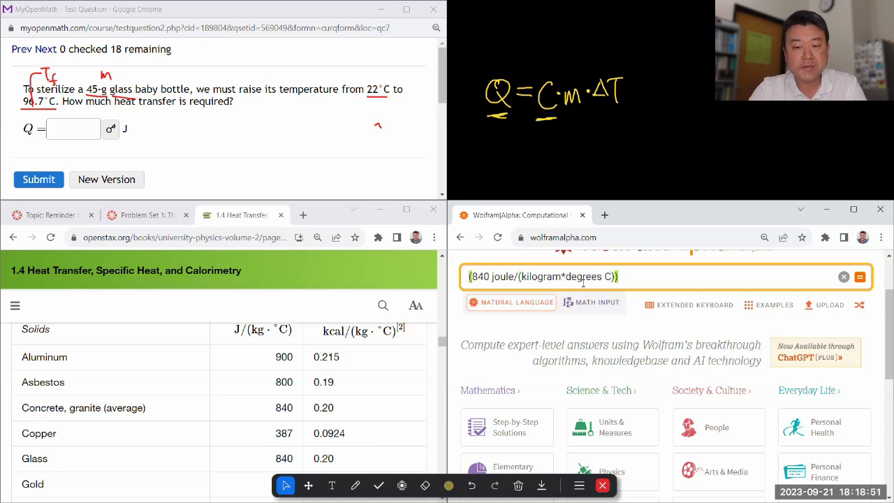
pyautogui.write('*')
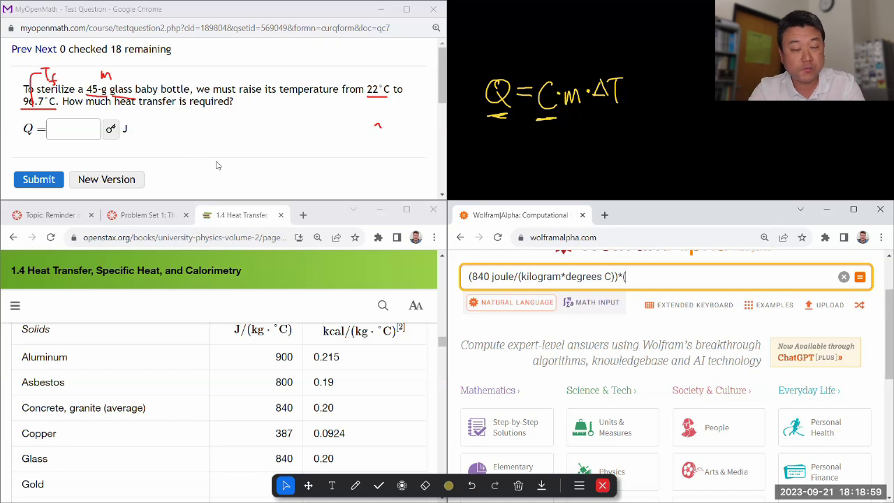
pyautogui.write('45 g')
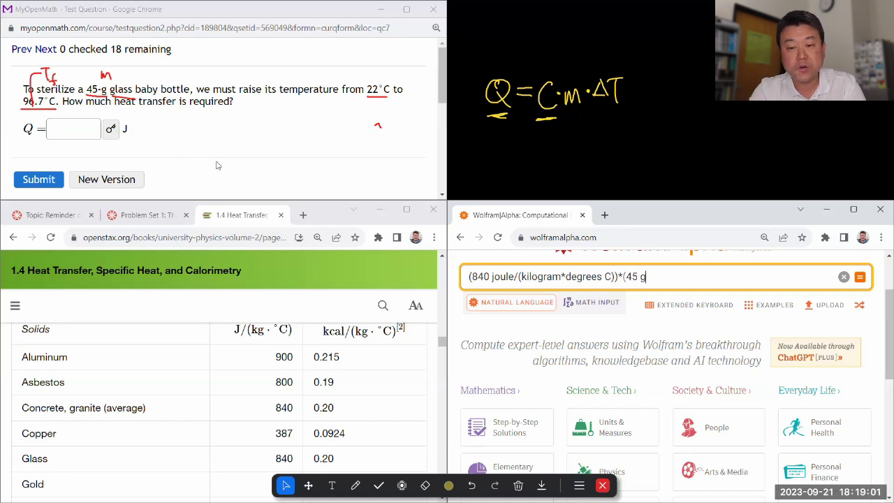
pyautogui.write('rams)')
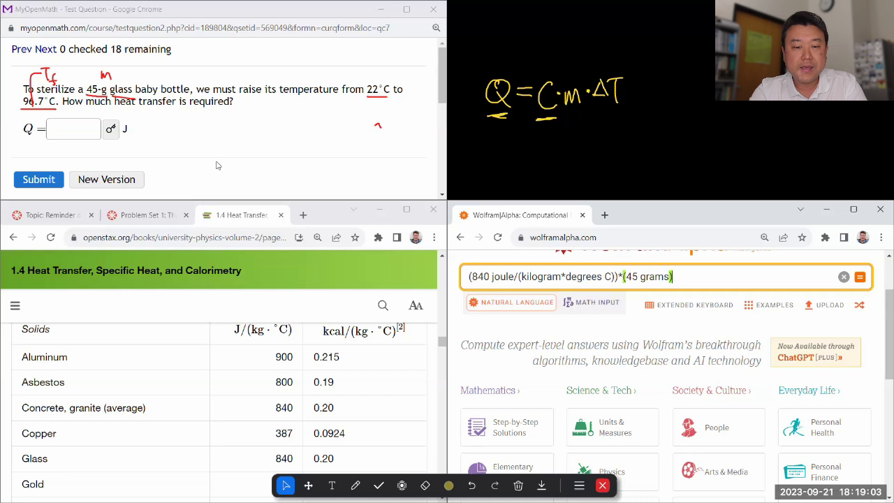
pyautogui.write('*')
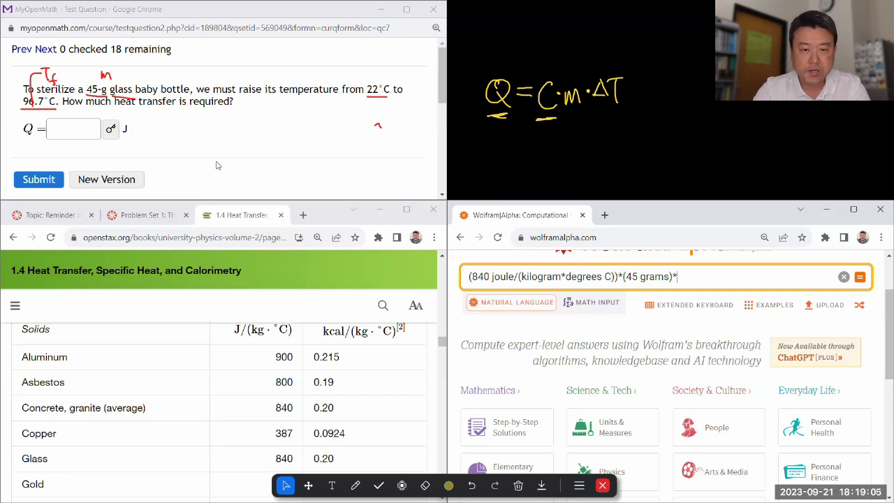
pyautogui.write('(96.')
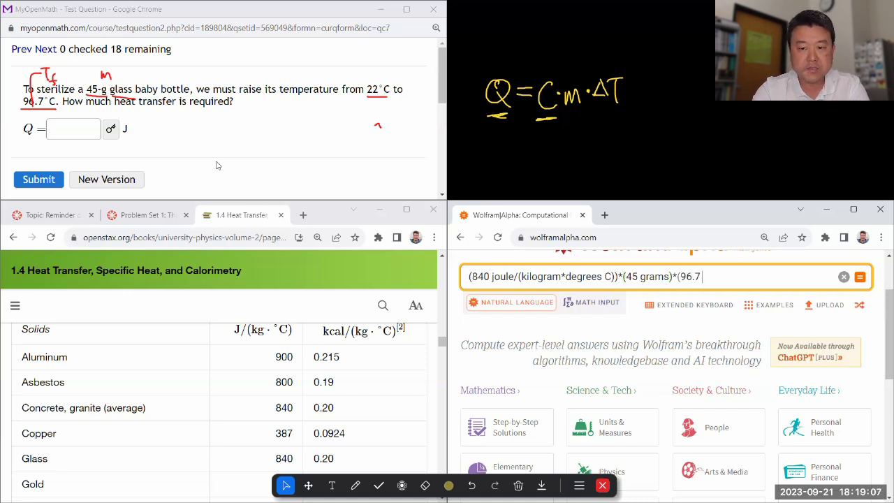
pyautogui.write('7 degrees C - ')
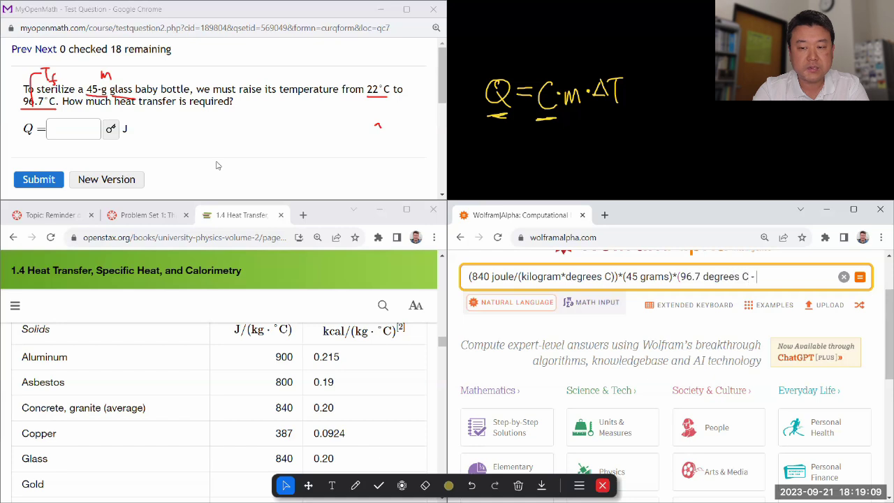
pyautogui.write('22 degrees')
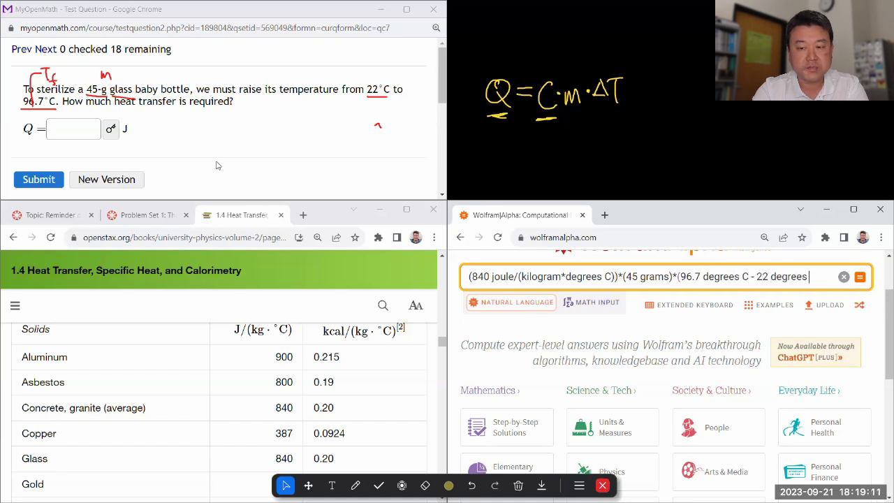
pyautogui.write(' C)')
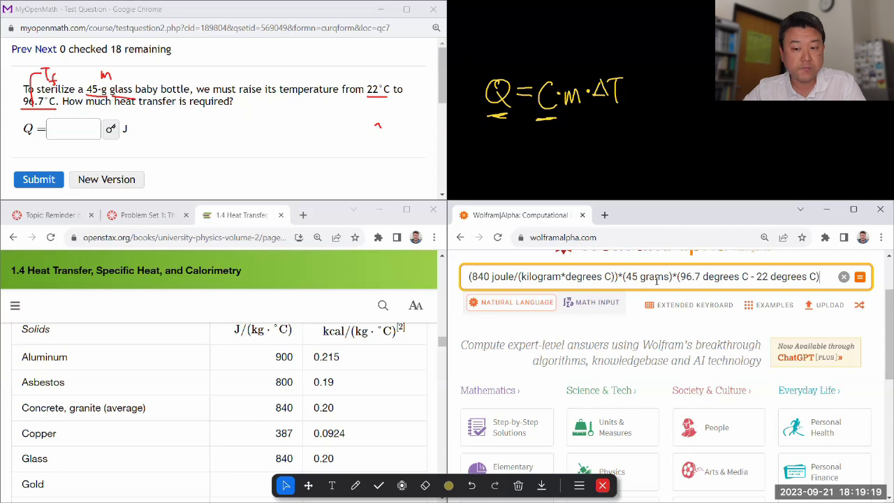
# Step: Compute the Wolfram Alpha query and view its 13149 J (13.149 kJ) result
pyautogui.click(860, 277)
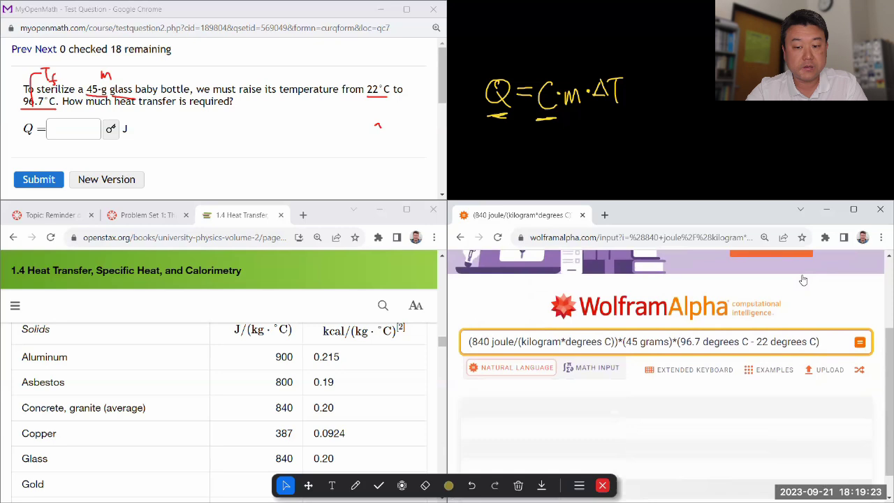
pyautogui.scroll(-2, 684, 384)
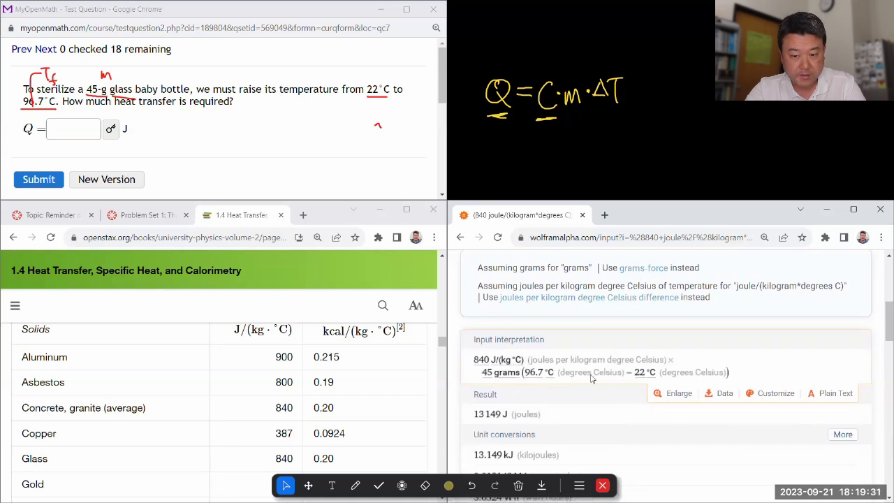
pyautogui.scroll(-1, 642, 382)
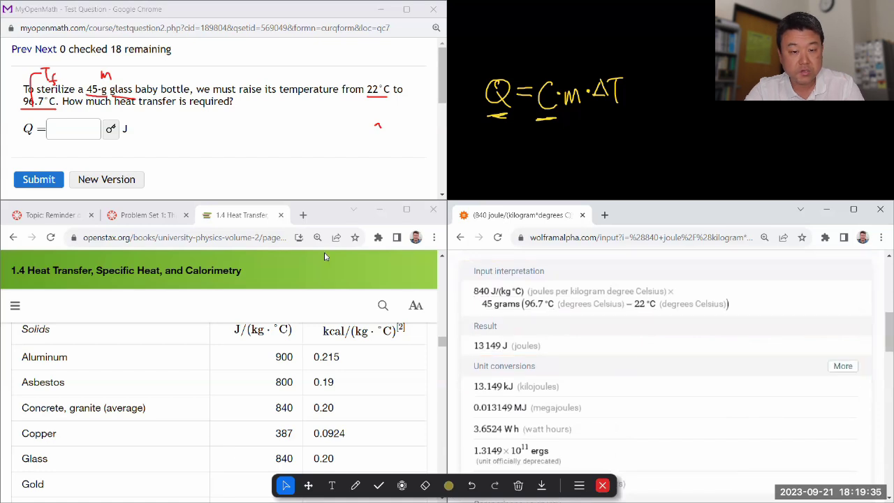
# Step: Enter 13,200 as the heat-transfer answer Q and submit it
pyautogui.click(73, 135)
pyautogui.write('1')
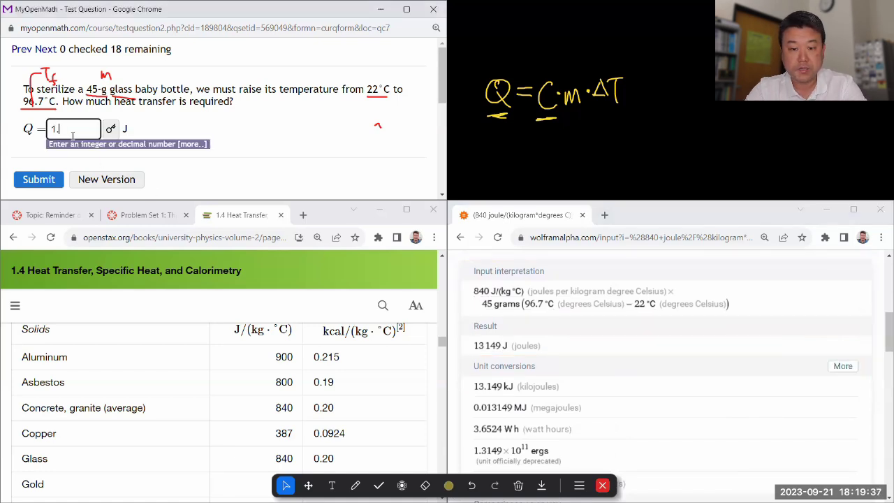
pyautogui.write('3')
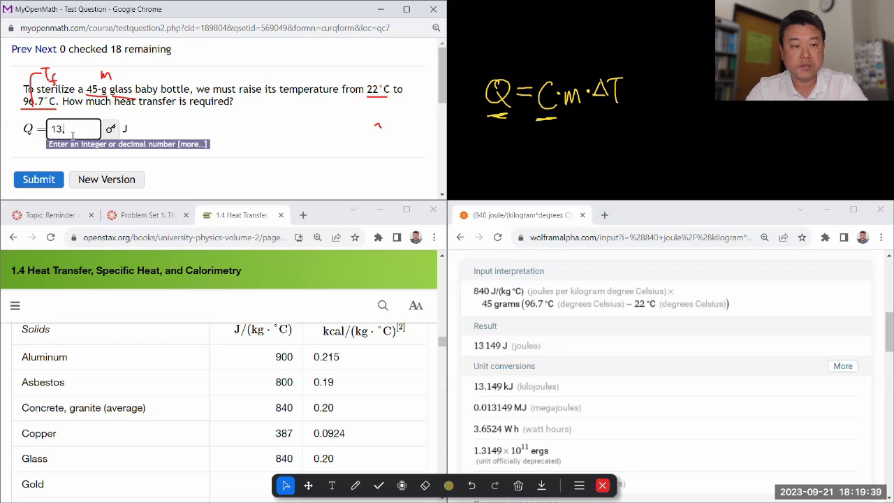
pyautogui.write(',')
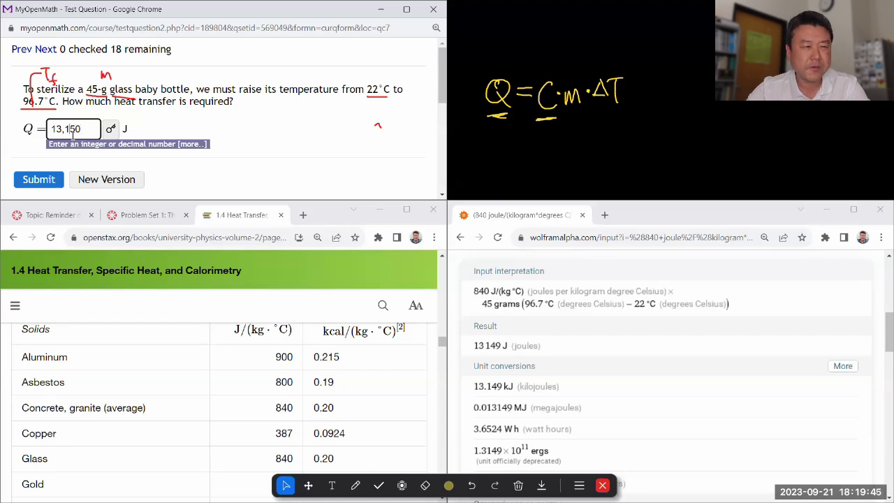
pyautogui.write('20')
pyautogui.press('Delete')
pyautogui.press('Delete')
pyautogui.press('Delete')
pyautogui.write('0')
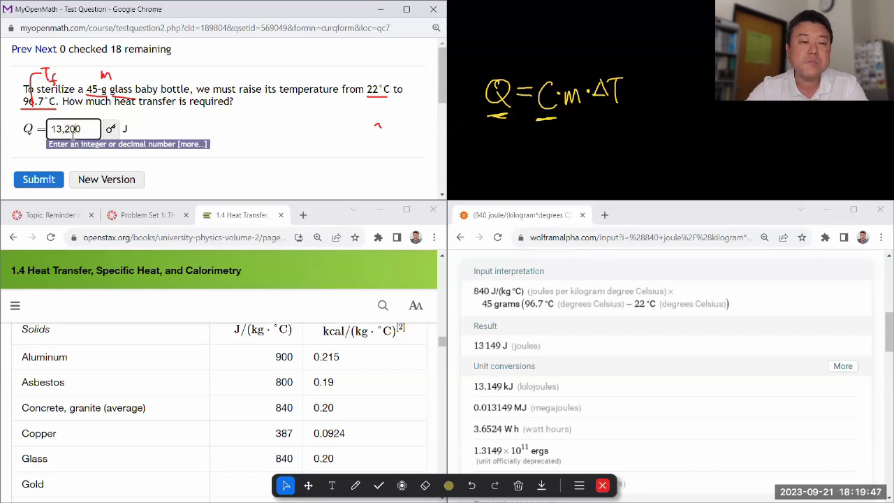
pyautogui.click(46, 181)
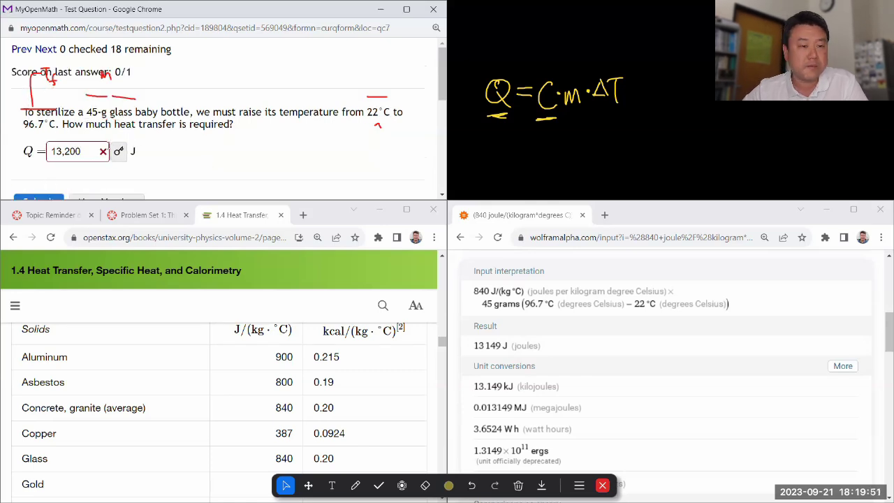
# Step: Change the answer to 13,150 and resubmit it
pyautogui.click(72, 150)
pyautogui.press('BackSpace')
pyautogui.press('BackSpace')
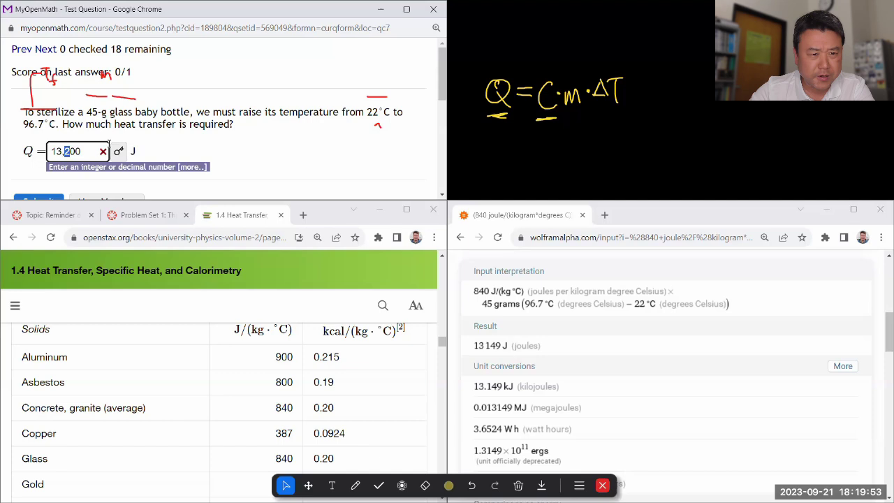
pyautogui.write('15')
pyautogui.scroll(-1, 162, 150)
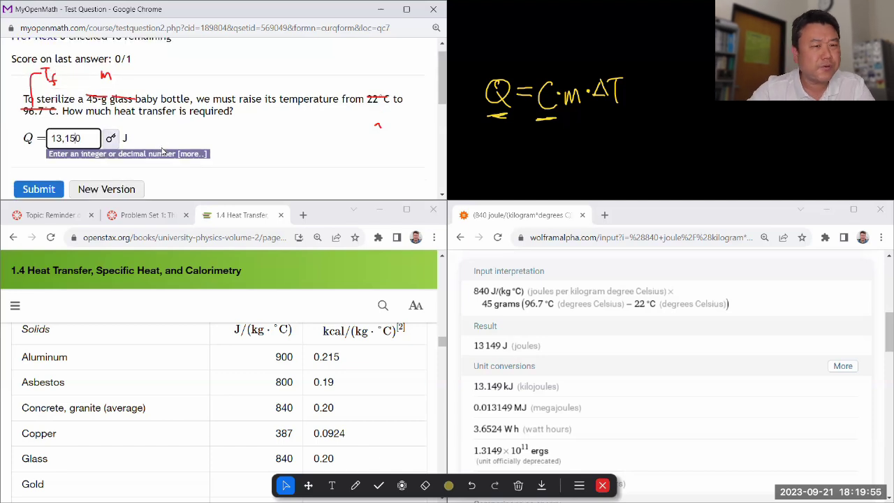
pyautogui.click(21, 184)
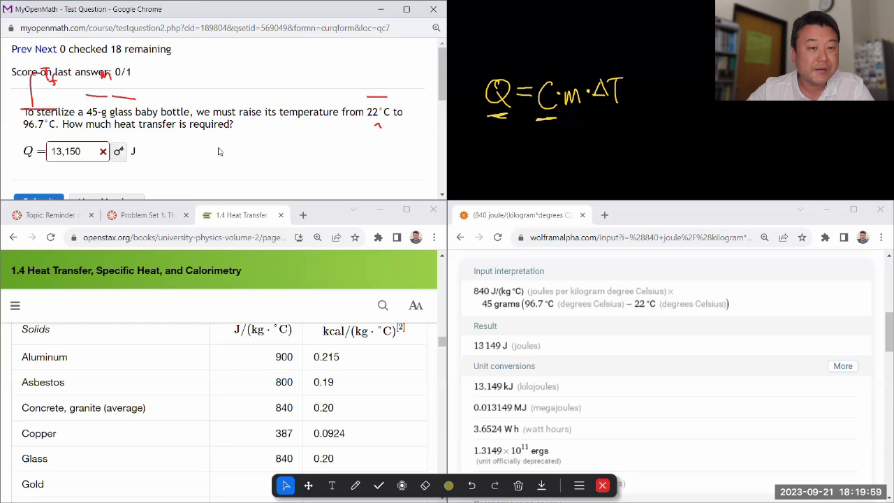
# Step: Evaluate 840 × 0.045 × (96.7 − 22) = 2,823.66 in Calculator, then enlarge Wolfram Alpha's results
pyautogui.scroll(-1, 218, 151)
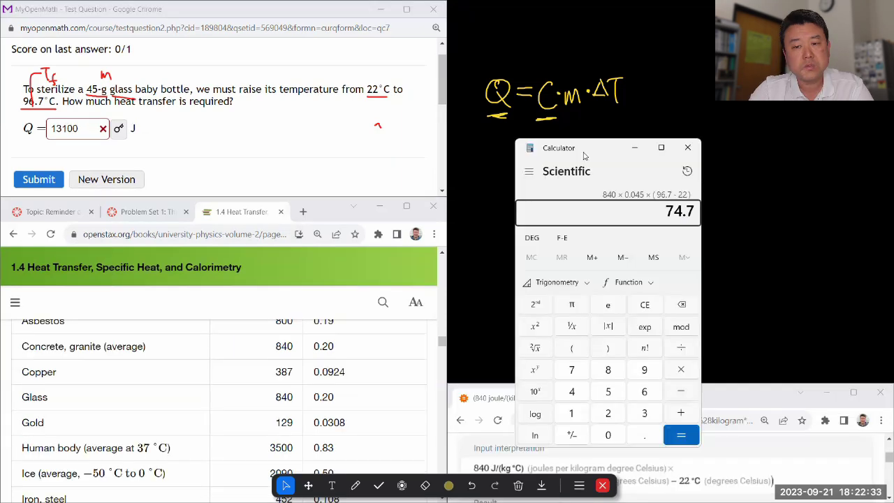
pyautogui.press('Return')
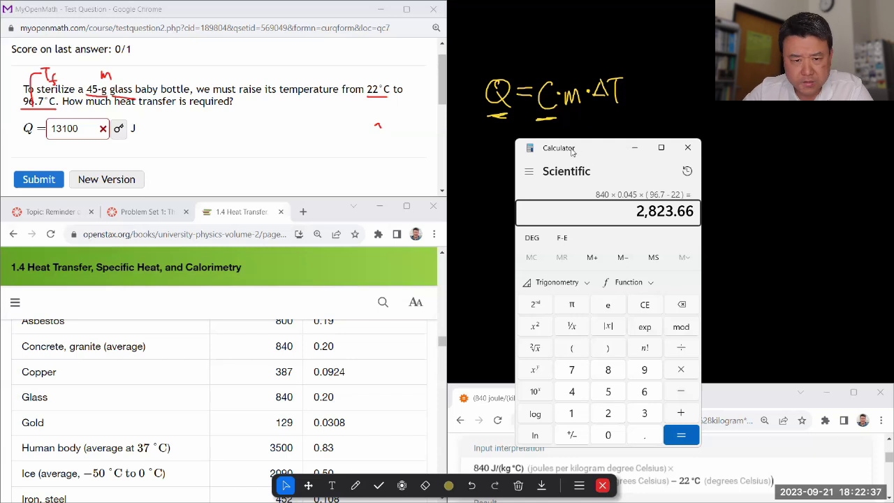
pyautogui.moveTo(576, 153); pyautogui.dragTo(244, 160)
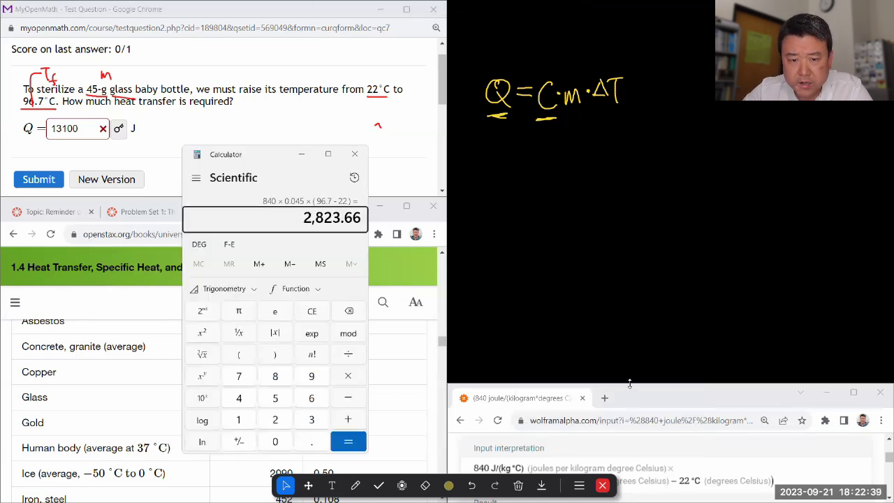
pyautogui.moveTo(629, 384); pyautogui.dragTo(629, 189)
pyautogui.scroll(1, 605, 329)
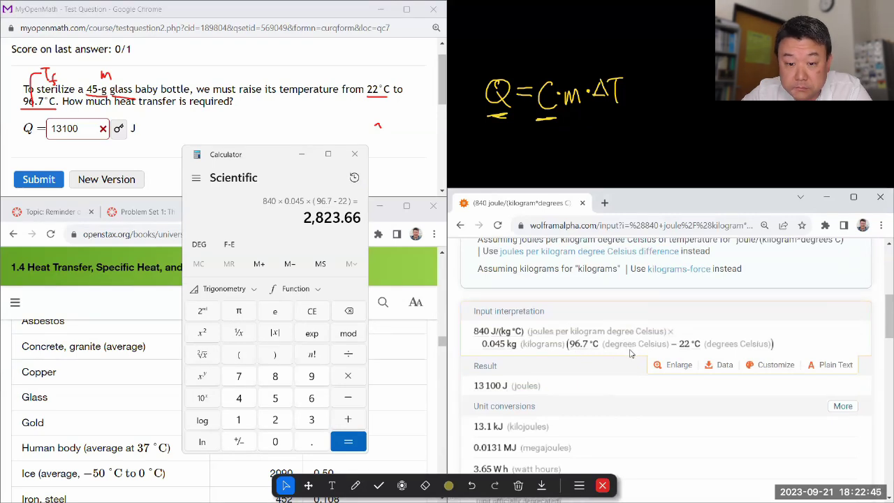
pyautogui.scroll(1, 625, 354)
pyautogui.scroll(-1, 618, 356)
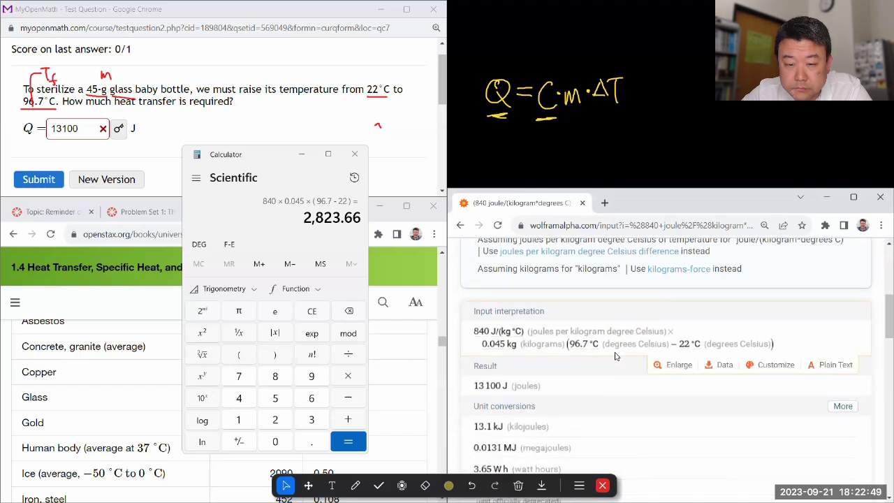
pyautogui.scroll(3, 614, 356)
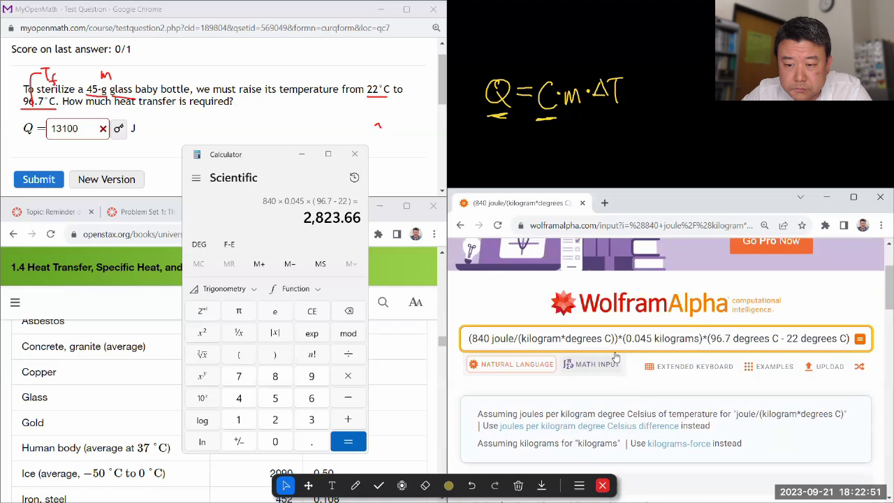
pyautogui.scroll(-2, 639, 363)
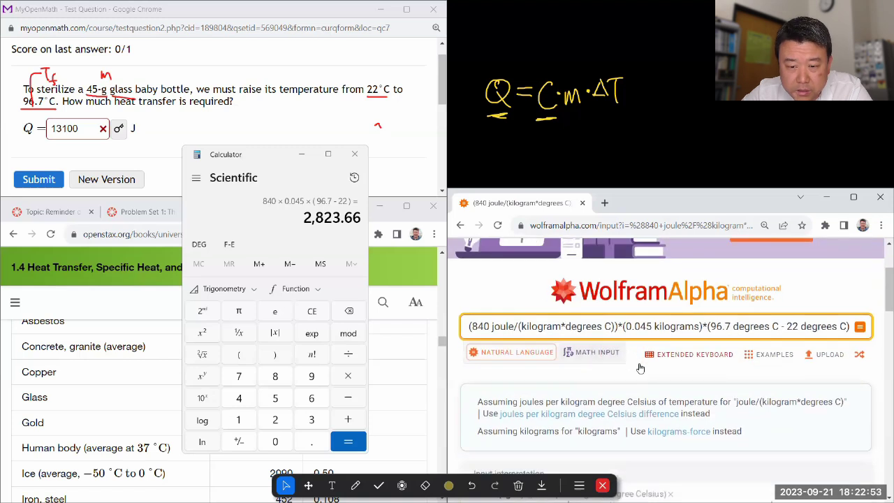
pyautogui.scroll(-2, 641, 371)
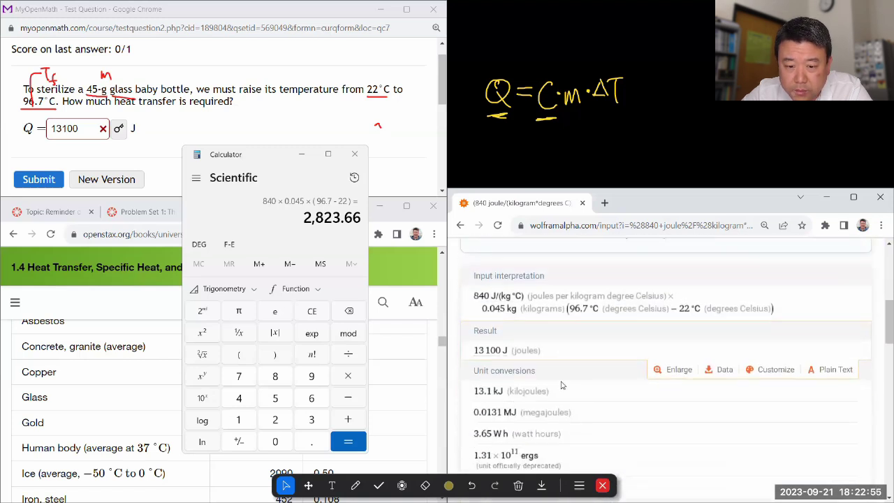
pyautogui.scroll(1, 562, 384)
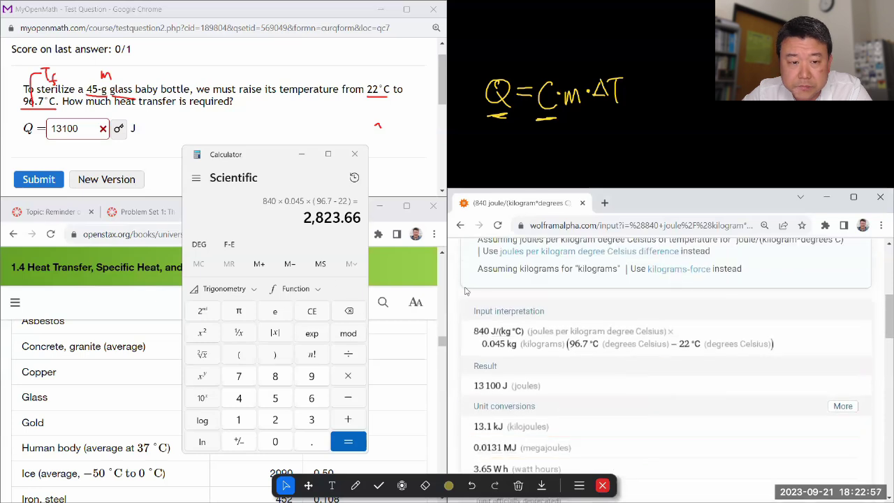
pyautogui.scroll(-1, 544, 329)
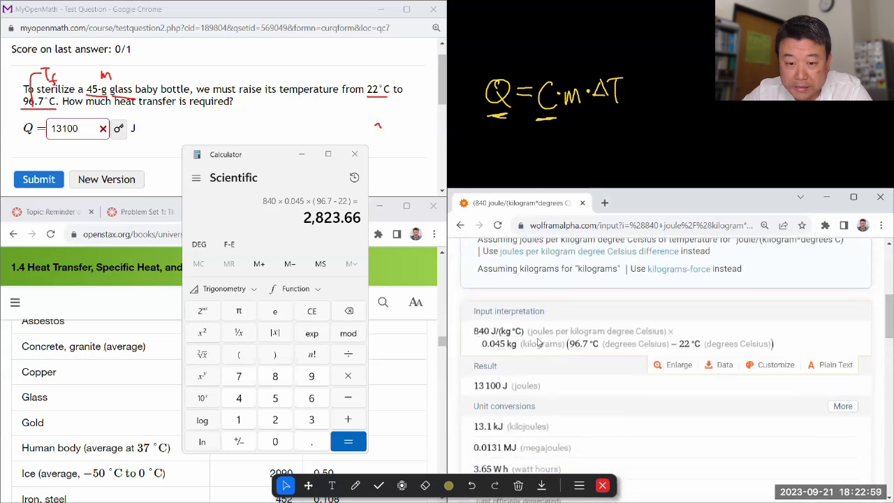
pyautogui.scroll(1, 540, 342)
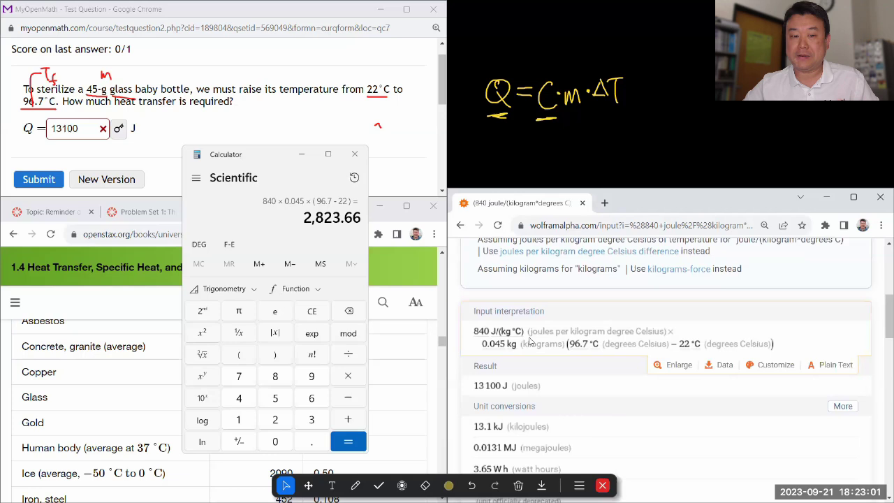
# Step: Replace the 13100 answer with 2,824 and submit it
pyautogui.doubleClick(74, 128)
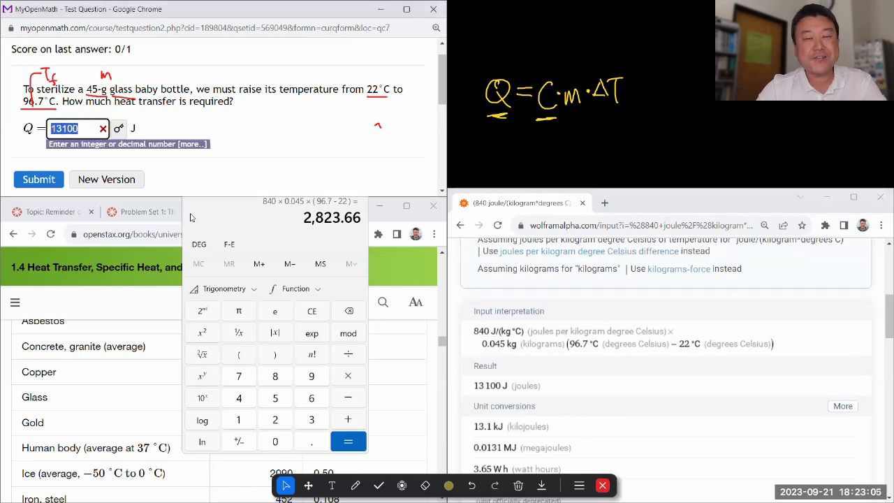
pyautogui.write('28')
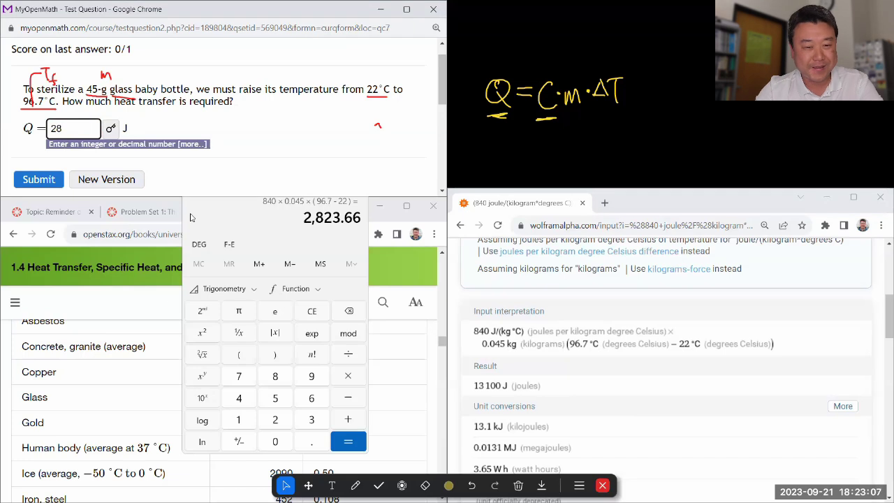
pyautogui.press('BackSpace')
pyautogui.write(',824')
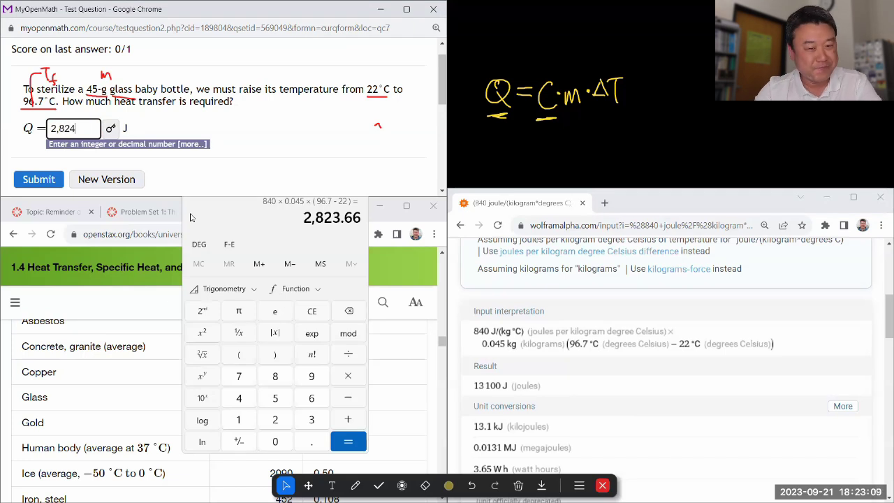
pyautogui.click(44, 180)
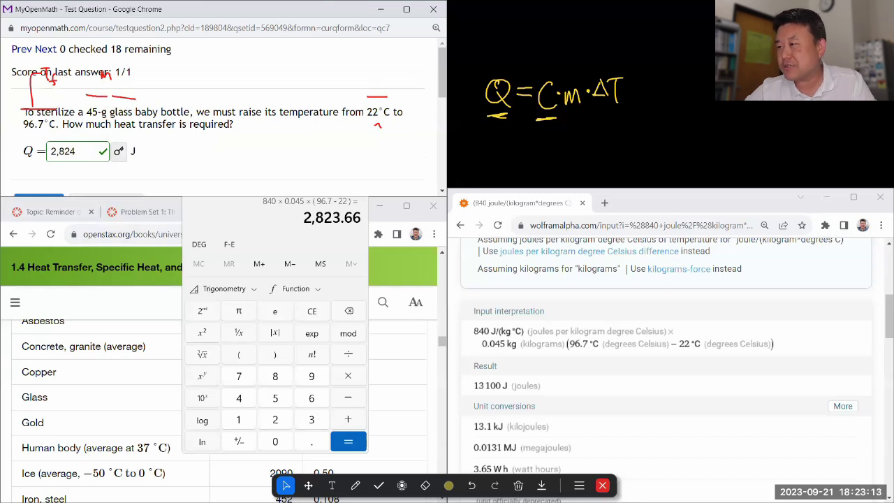
# Step: Close the calculator and enlarge the question page to show its submit area
pyautogui.click(227, 218)
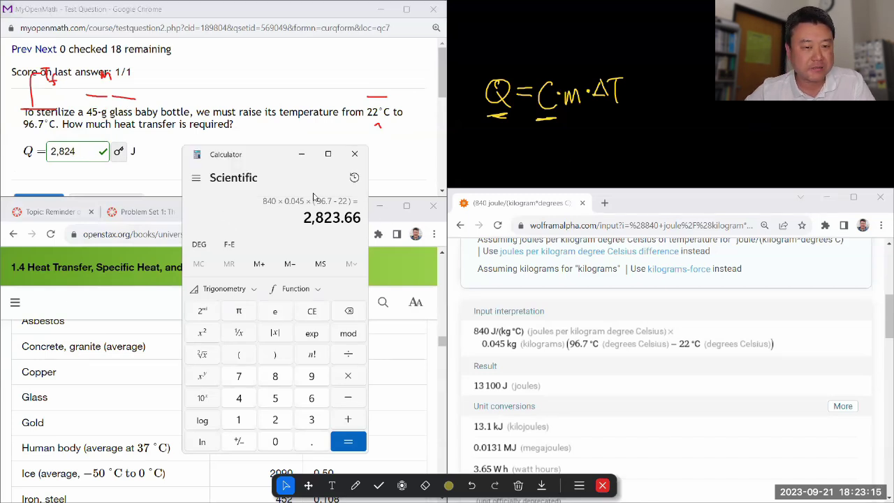
pyautogui.click(354, 154)
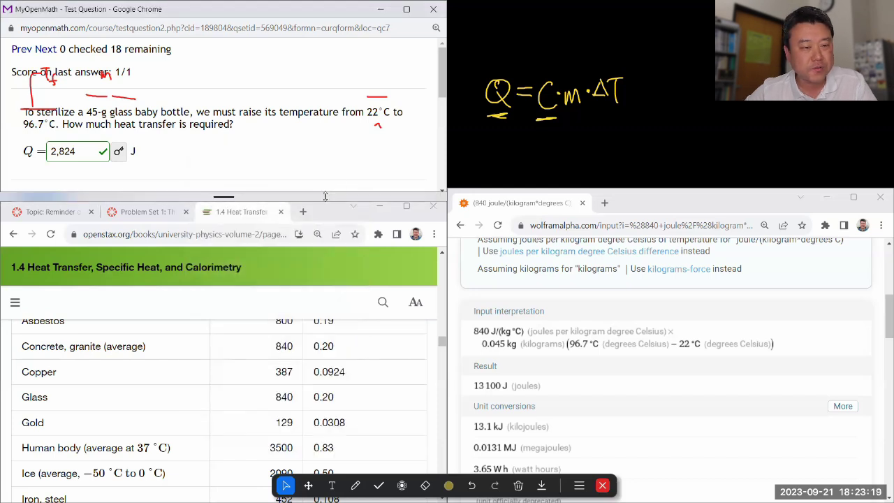
pyautogui.moveTo(325, 197); pyautogui.dragTo(362, 229)
# Step: Replace each 'degrees C' in the query with kelvin and rerun it, getting 2820 J
pyautogui.scroll(2, 620, 279)
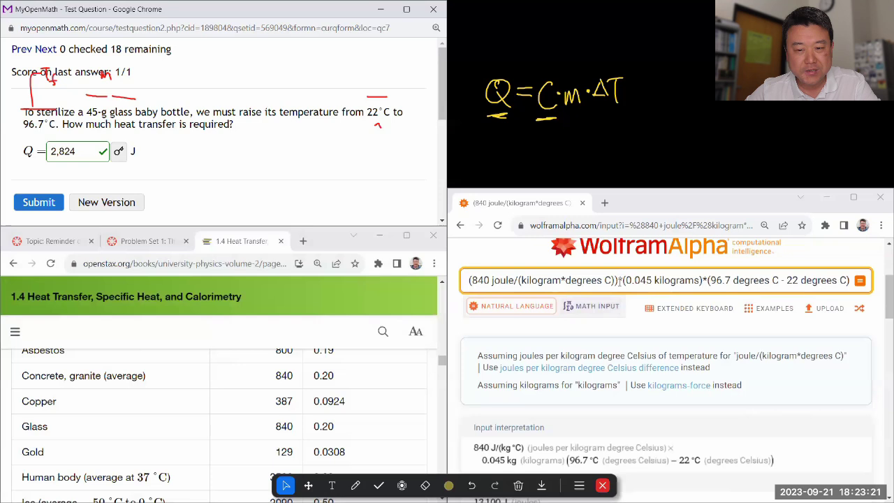
pyautogui.moveTo(566, 280); pyautogui.dragTo(611, 280)
pyautogui.write('kelvin')
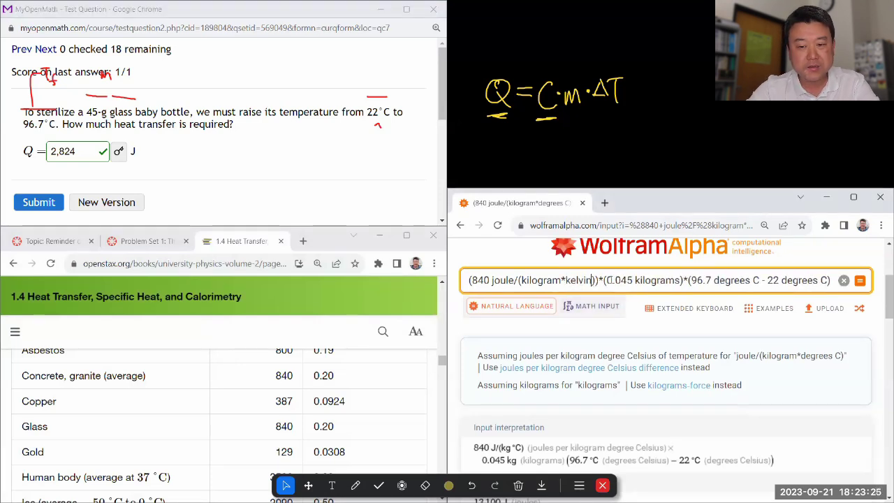
pyautogui.press('Right')
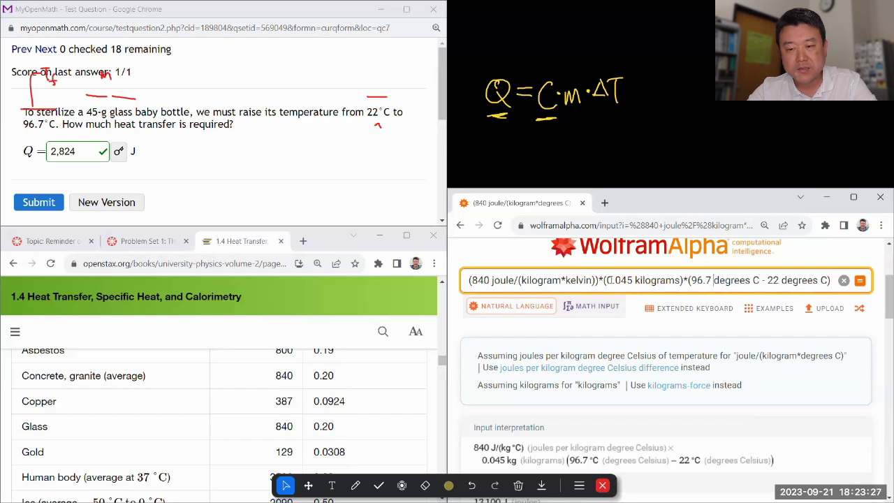
pyautogui.moveTo(714, 280); pyautogui.dragTo(808, 280)
pyautogui.write('kelvin - 22 kelvin')
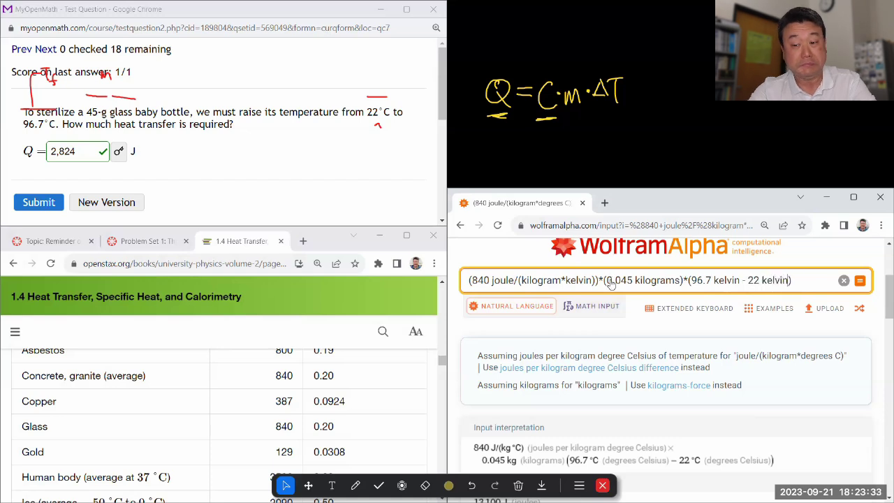
pyautogui.press('Return')
pyautogui.scroll(-7, 596, 327)
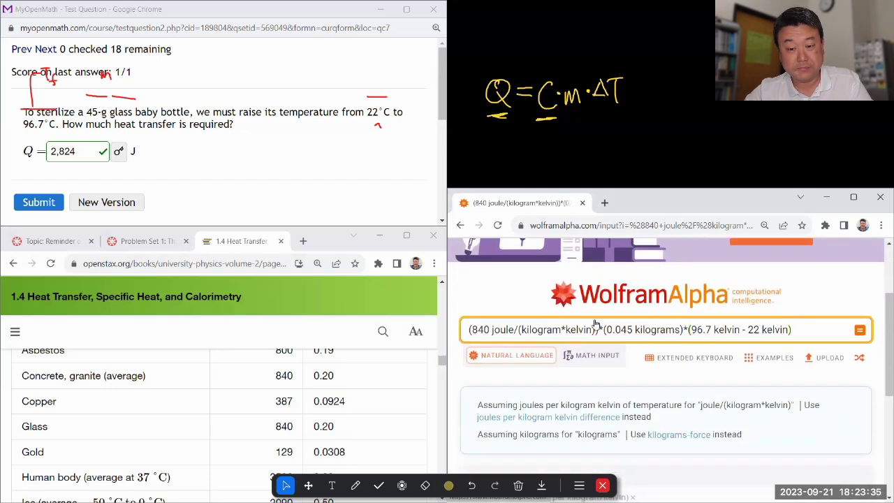
pyautogui.scroll(-1, 606, 353)
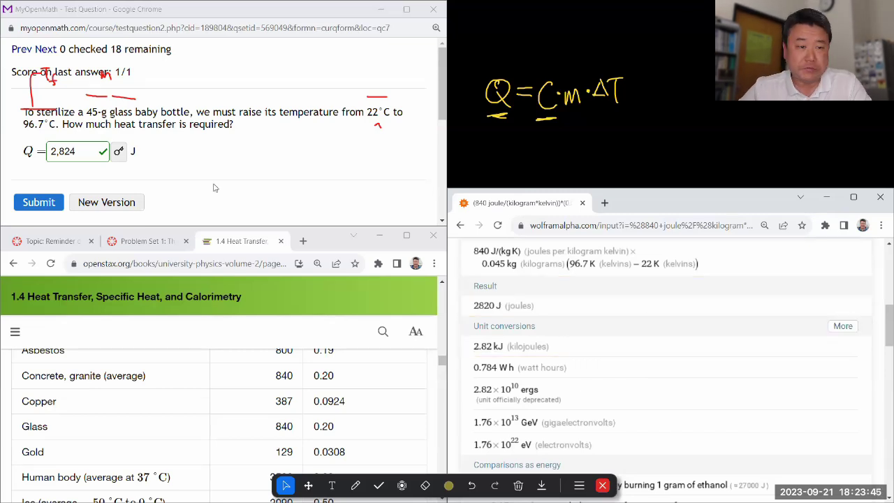
pyautogui.scroll(-1, 214, 187)
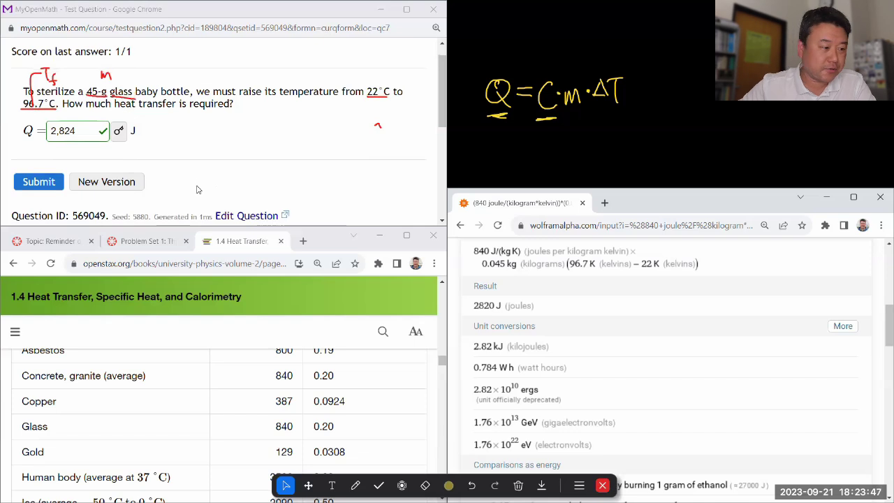
# Step: Advance to the 8.4-kg frost-damage question and erase the red Tf bracket annotation
pyautogui.scroll(1, 208, 147)
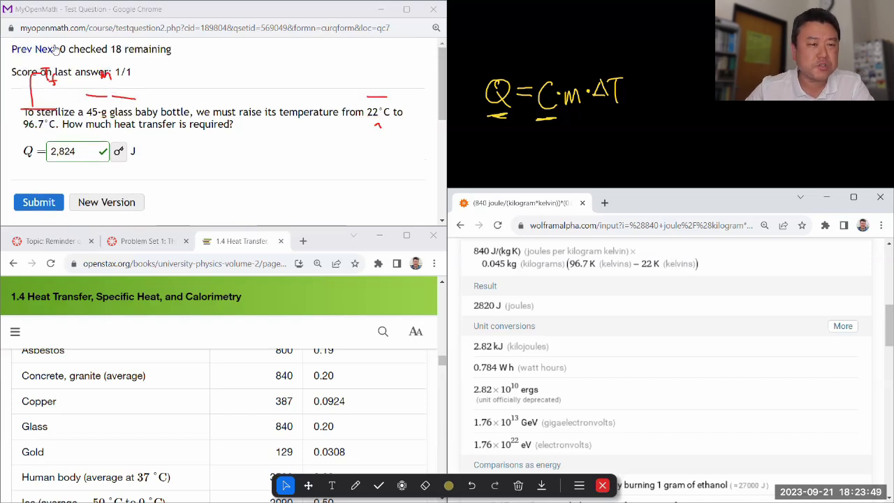
pyautogui.click(55, 50)
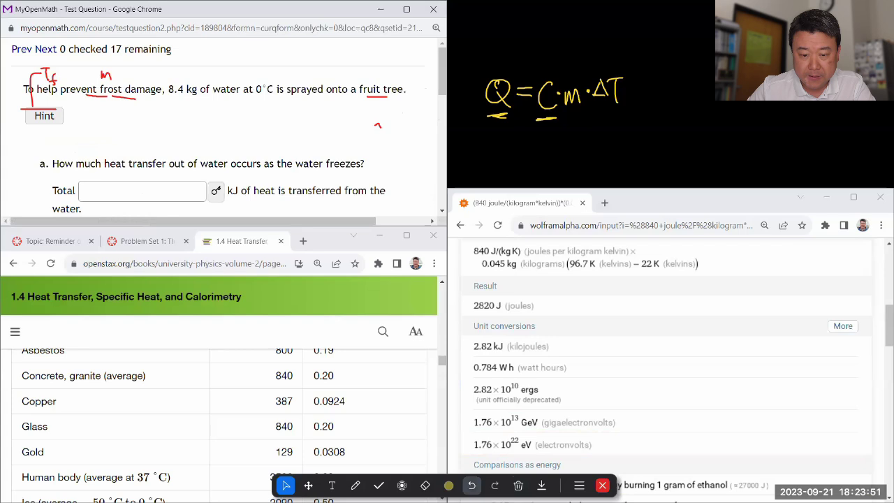
pyautogui.click(519, 485)
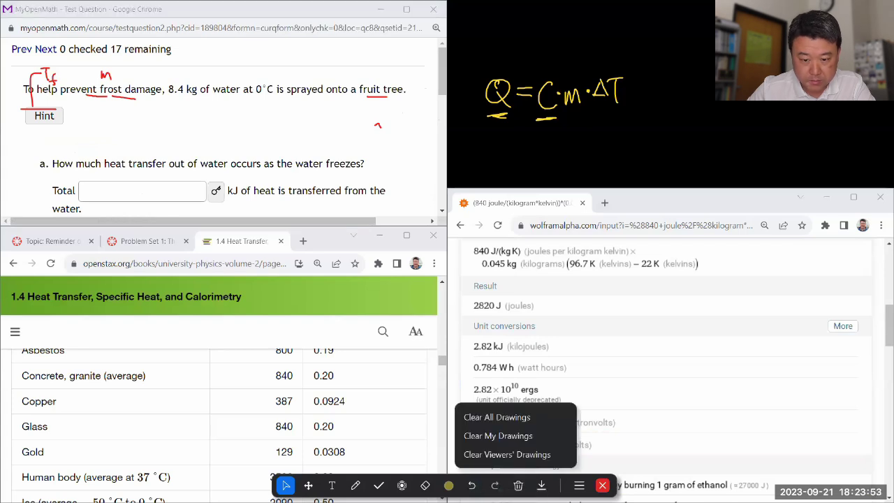
pyautogui.click(425, 485)
pyautogui.moveTo(32, 105)
pyautogui.mouseDown()
pyautogui.moveTo(52, 73)
pyautogui.moveTo(133, 98)
pyautogui.mouseUp()
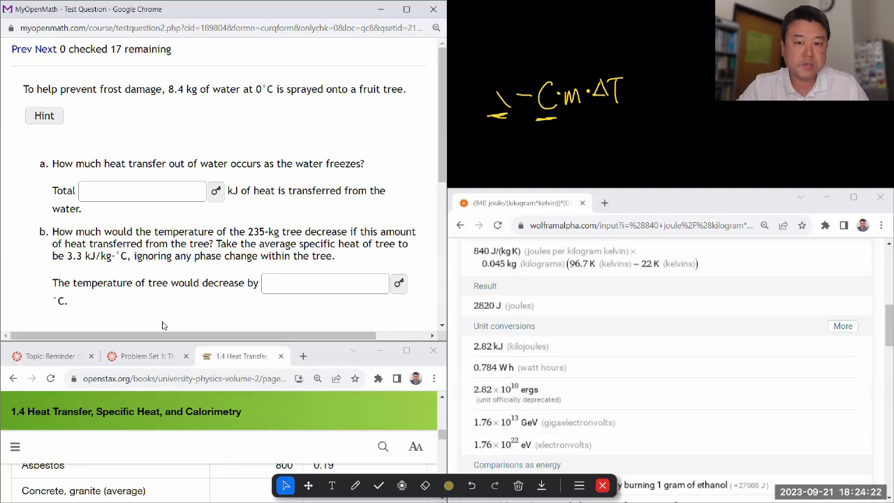
# Step: Clear all remaining drawings and highlight the word 'freezes' in part a
pyautogui.click(518, 486)
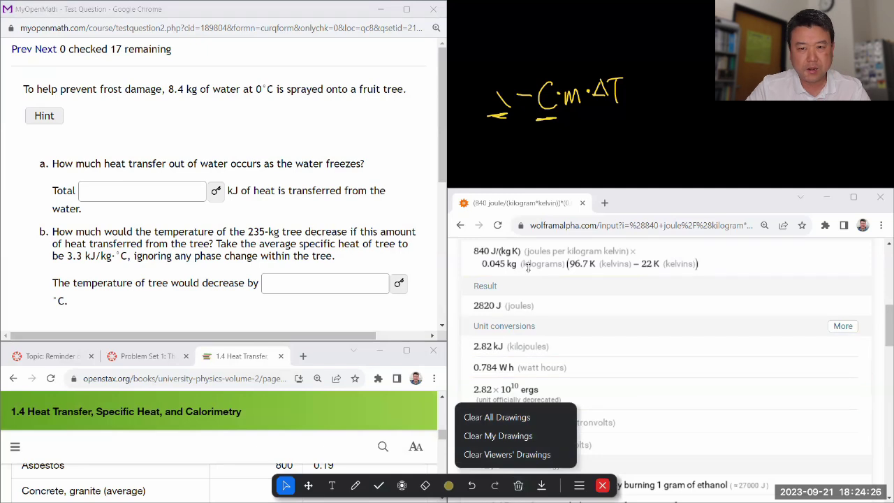
pyautogui.click(489, 417)
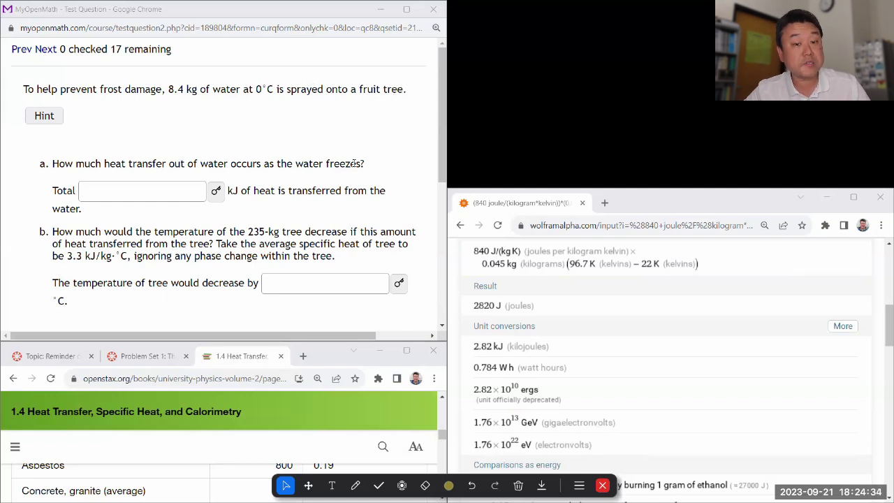
pyautogui.doubleClick(337, 163)
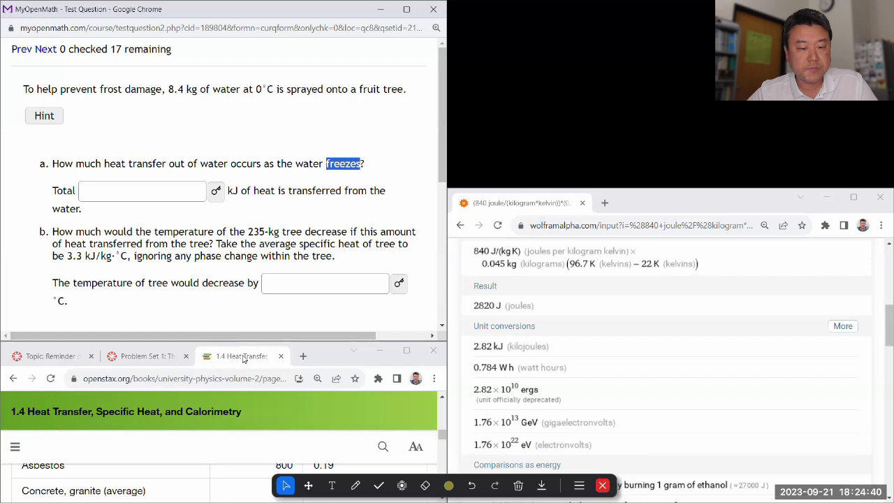
pyautogui.click(325, 360)
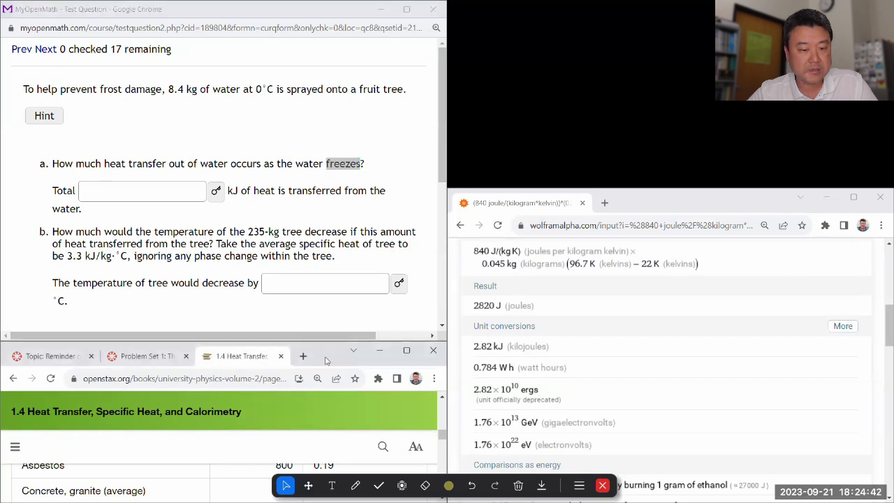
# Step: Open OpenStax section 1.5 Phase Changes at Table 1.4 (water 334 kJ/kg), docked on the right half
pyautogui.moveTo(265, 356); pyautogui.dragTo(247, 4)
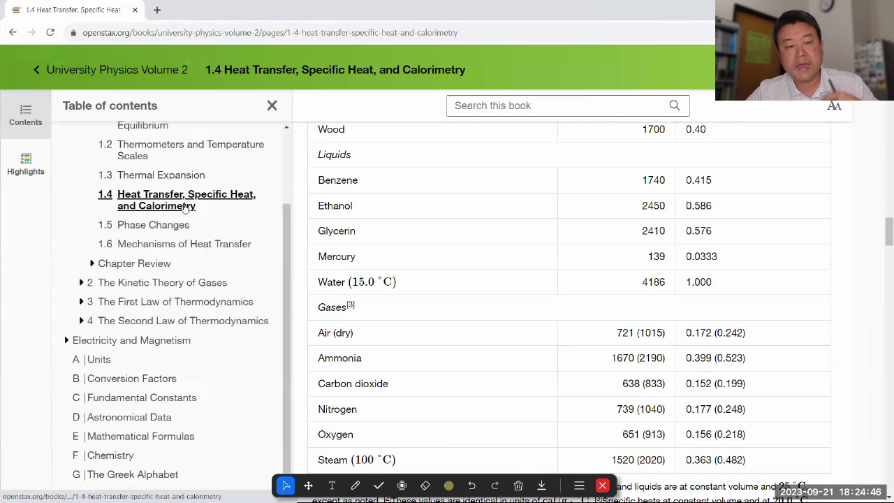
pyautogui.click(128, 231)
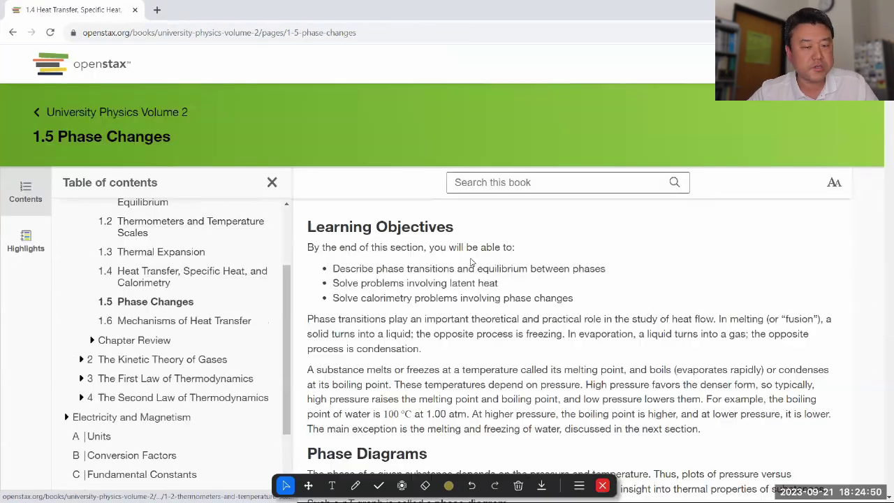
pyautogui.scroll(-1, 487, 260)
pyautogui.scroll(-15, 487, 260)
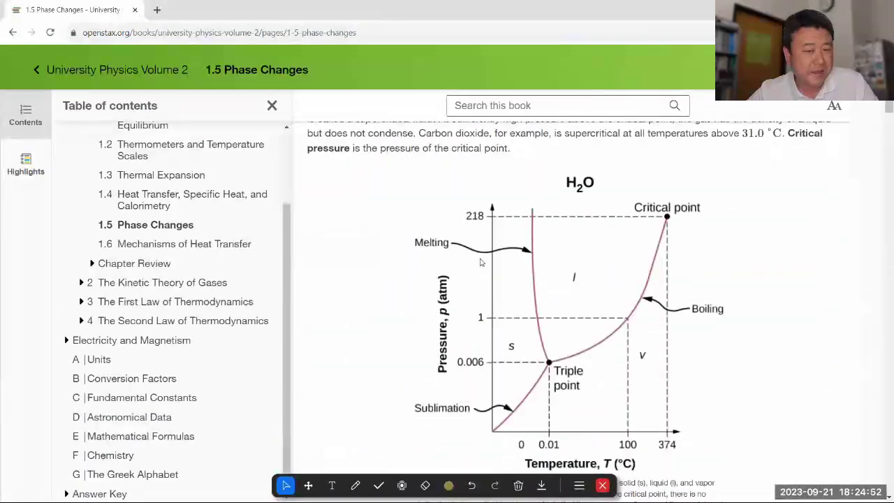
pyautogui.scroll(-15, 480, 261)
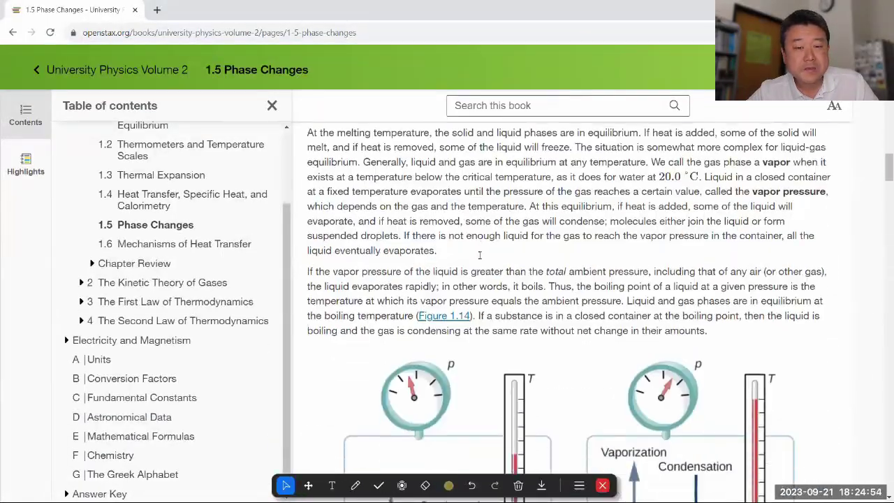
pyautogui.scroll(-12, 480, 259)
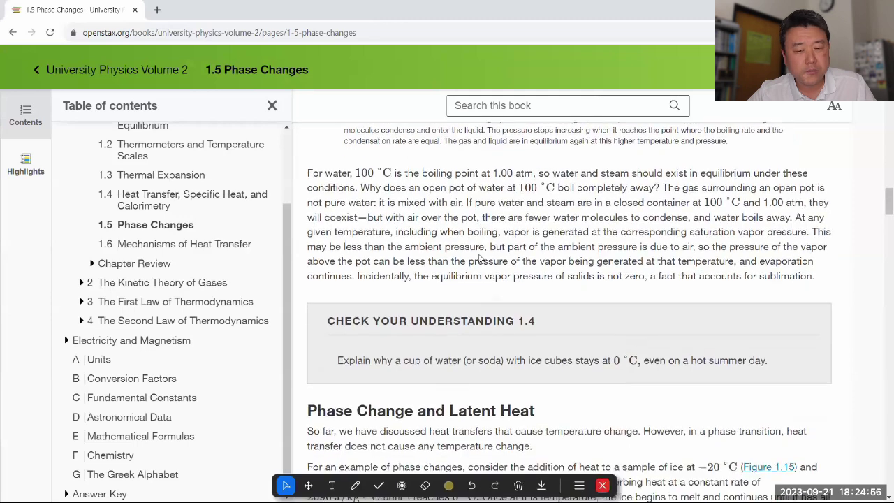
pyautogui.scroll(-15, 479, 257)
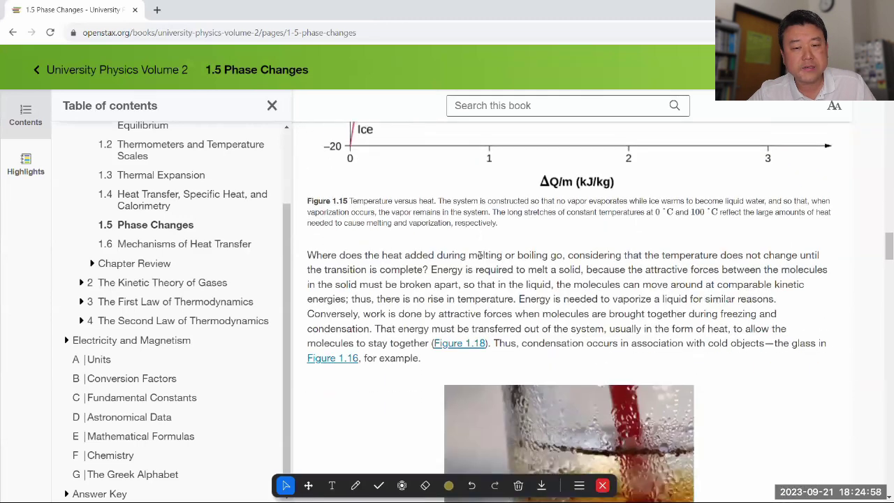
pyautogui.scroll(-15, 480, 257)
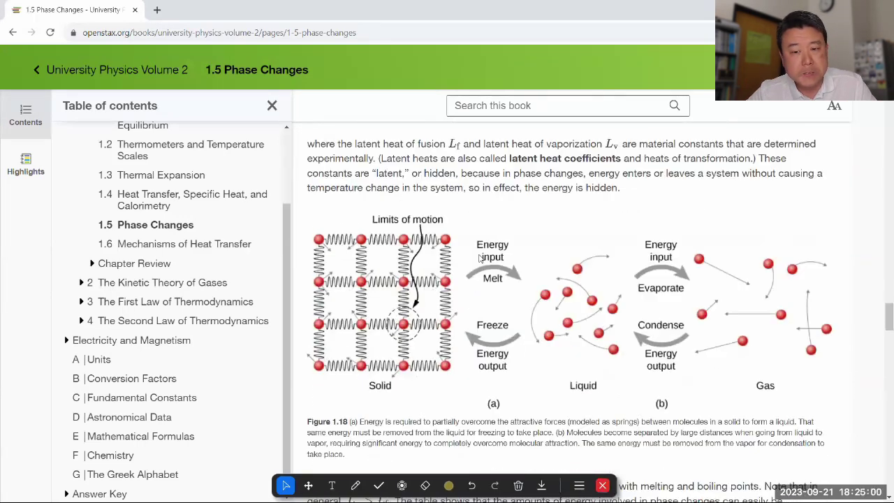
pyautogui.scroll(1, 480, 259)
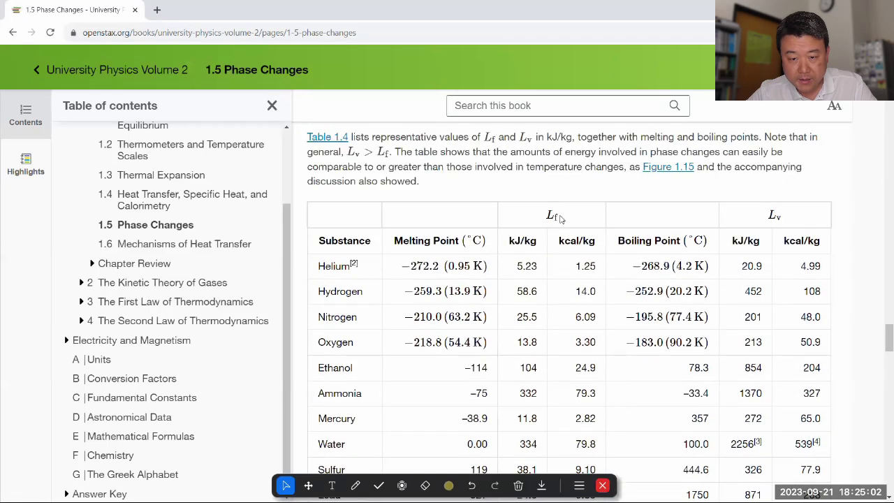
pyautogui.scroll(-1, 535, 252)
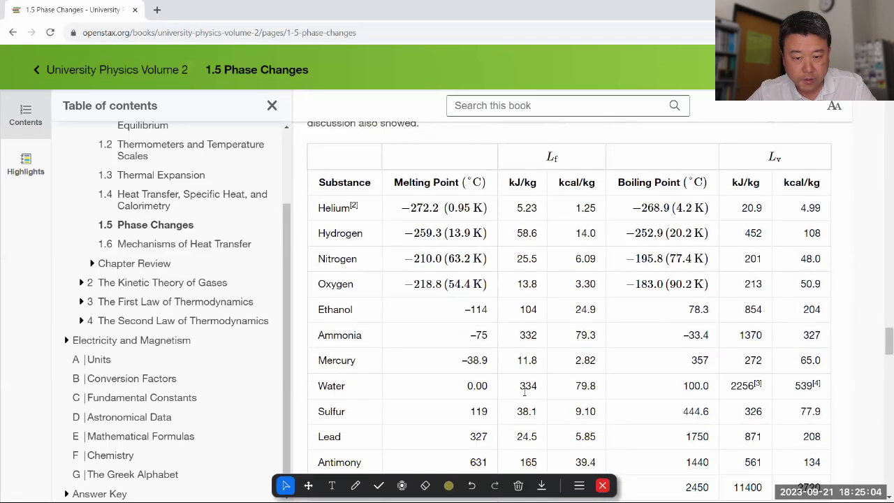
pyautogui.doubleClick(486, 15)
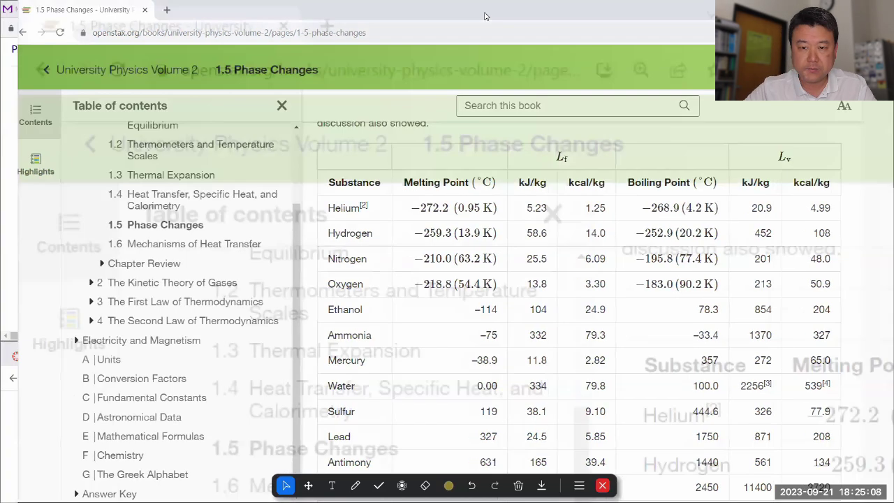
pyautogui.scroll(-1, 589, 305)
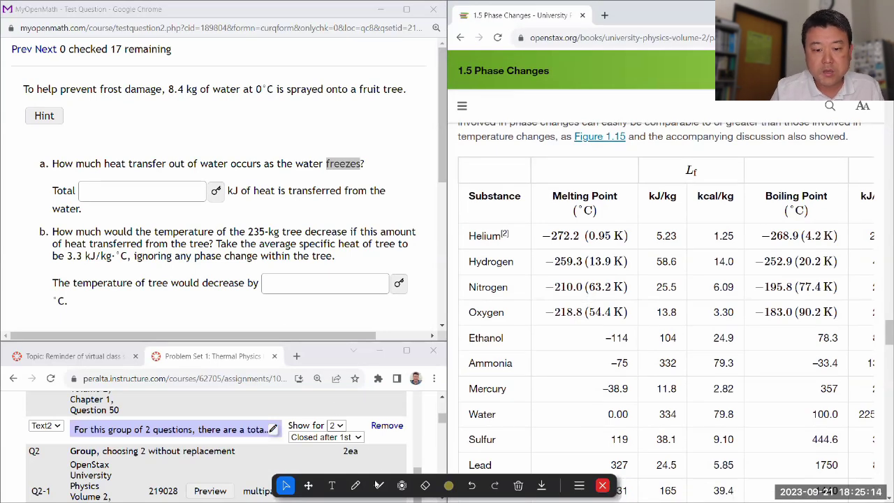
# Step: Switch the annotation pen to blue ink and handwrite Lf and m above part a
pyautogui.click(355, 484)
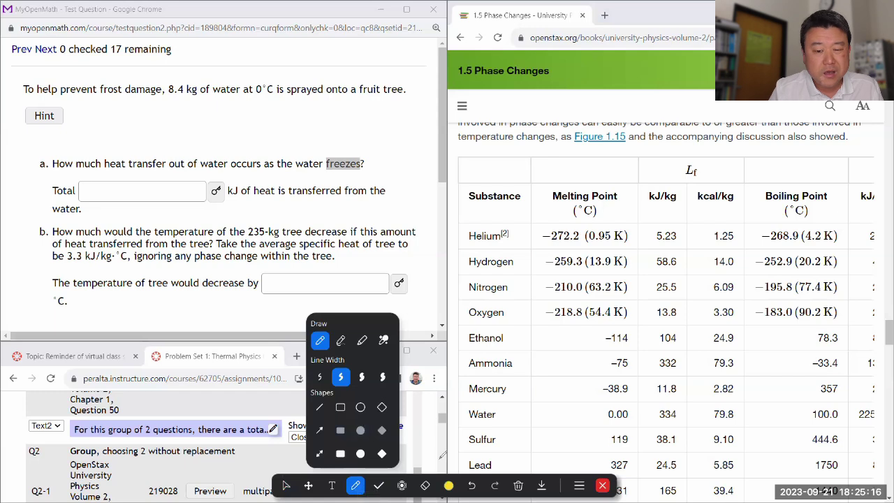
pyautogui.click(448, 484)
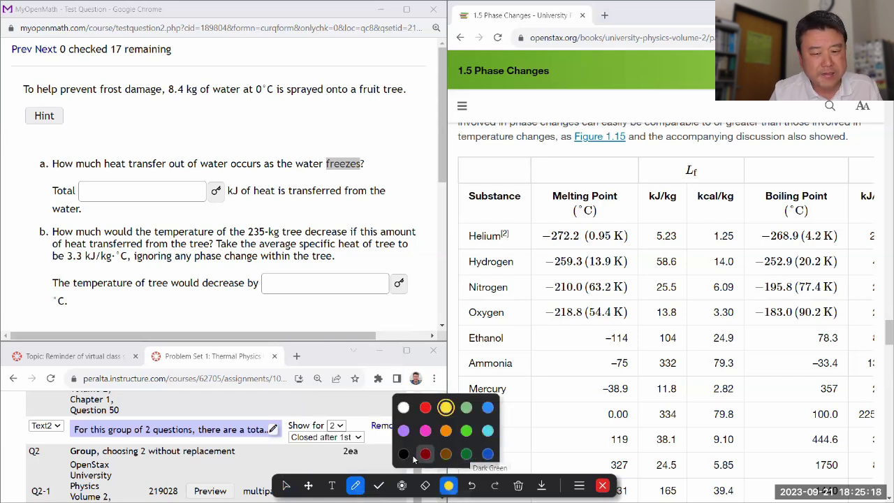
pyautogui.click(487, 454)
pyautogui.click(356, 485)
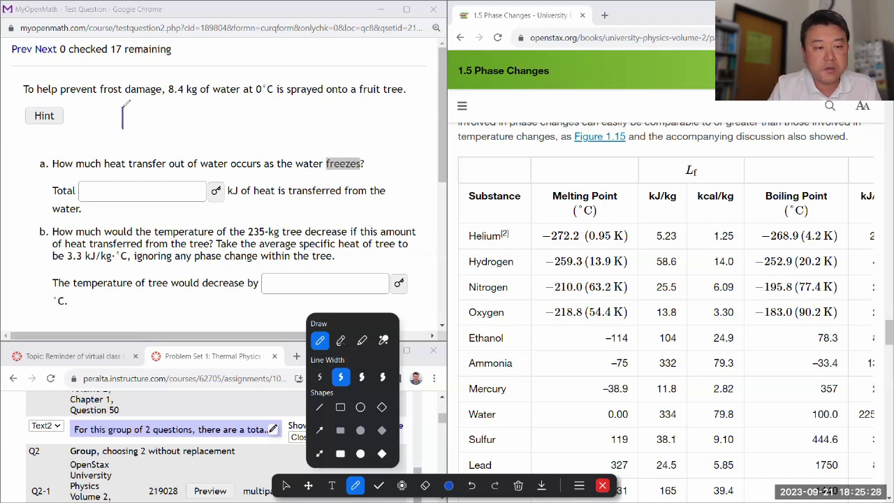
pyautogui.moveTo(122, 129); pyautogui.dragTo(141, 129)
pyautogui.moveTo(161, 118); pyautogui.dragTo(147, 141)
pyautogui.moveTo(143, 131); pyautogui.dragTo(193, 127)
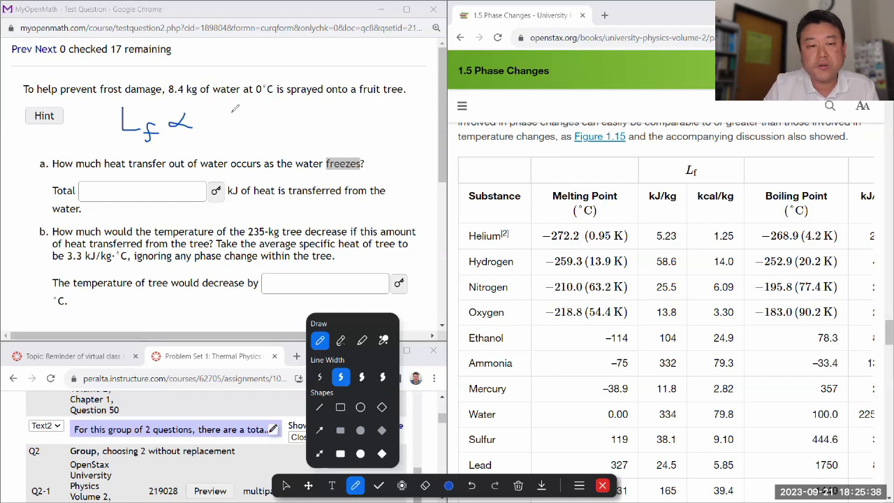
pyautogui.moveTo(244, 114); pyautogui.dragTo(260, 123)
pyautogui.hotkey('ctrl', 'z')
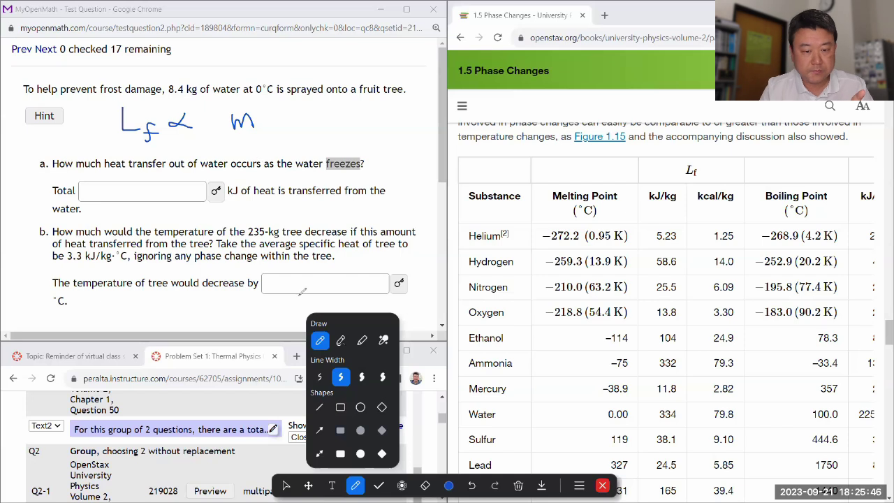
pyautogui.moveTo(245, 120)
pyautogui.mouseDown()
pyautogui.moveTo(127, 114)
pyautogui.moveTo(138, 113)
pyautogui.moveTo(148, 137)
pyautogui.mouseUp()
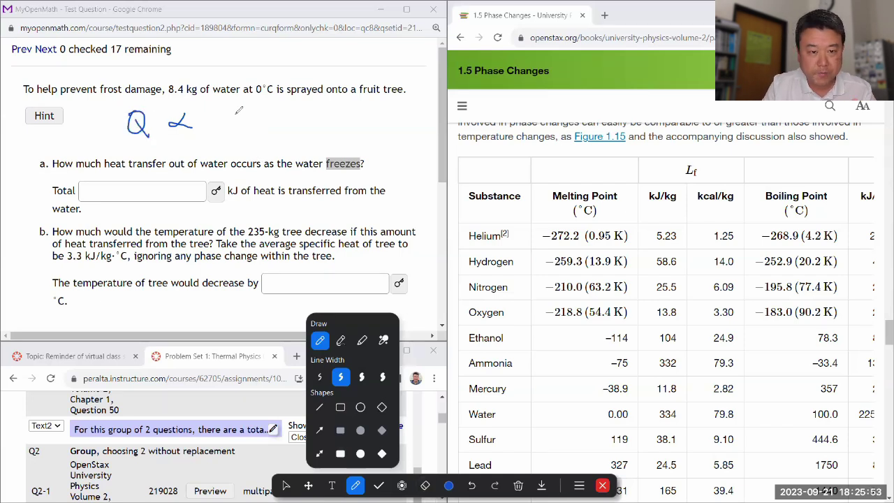
pyautogui.moveTo(232, 112); pyautogui.dragTo(257, 123)
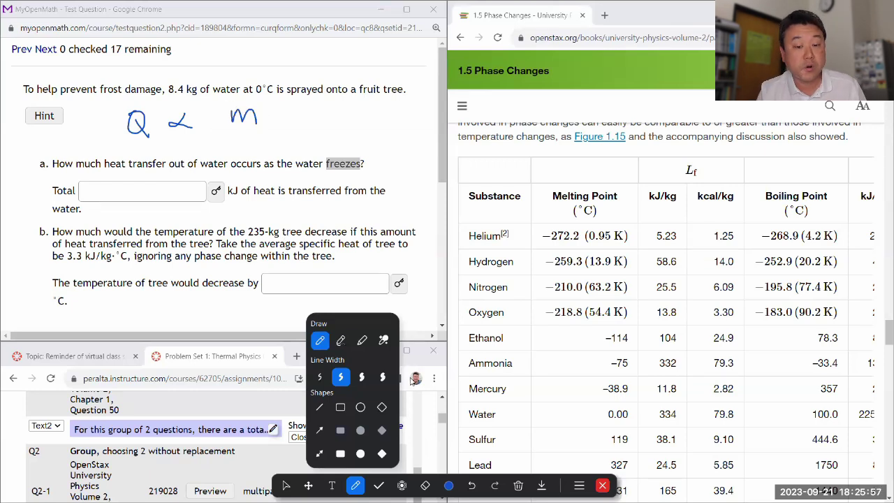
# Step: Erase the ∝ and draw an equals sign so the formula reads Q = Lf m
pyautogui.click(425, 485)
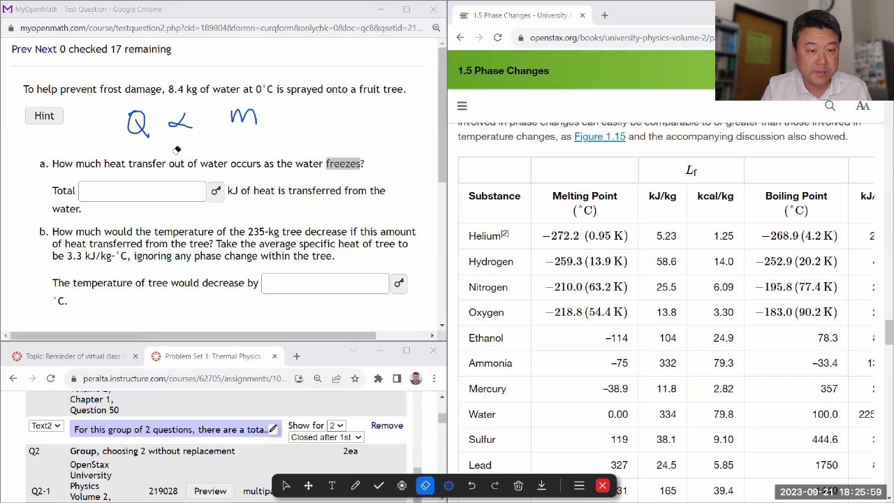
pyautogui.click(181, 121)
pyautogui.click(355, 484)
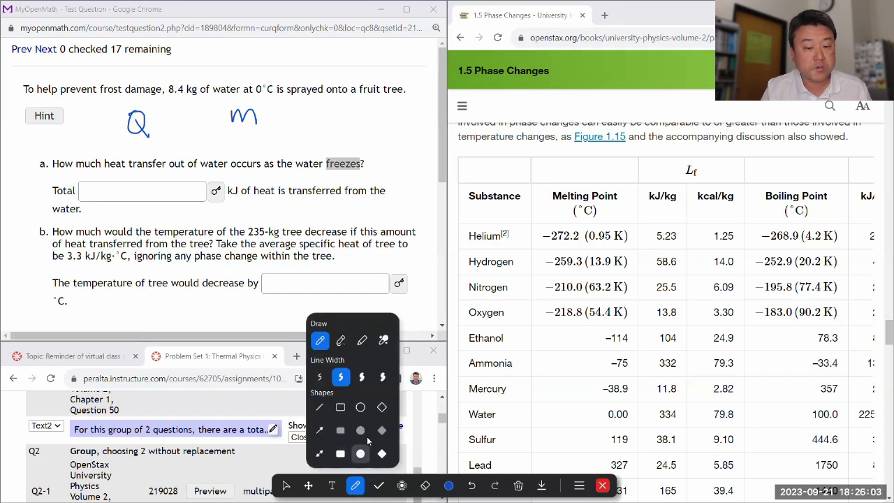
pyautogui.moveTo(164, 117); pyautogui.dragTo(180, 117)
pyautogui.moveTo(164, 124)
pyautogui.mouseDown()
pyautogui.moveTo(200, 112)
pyautogui.moveTo(213, 126)
pyautogui.moveTo(227, 125)
pyautogui.mouseUp()
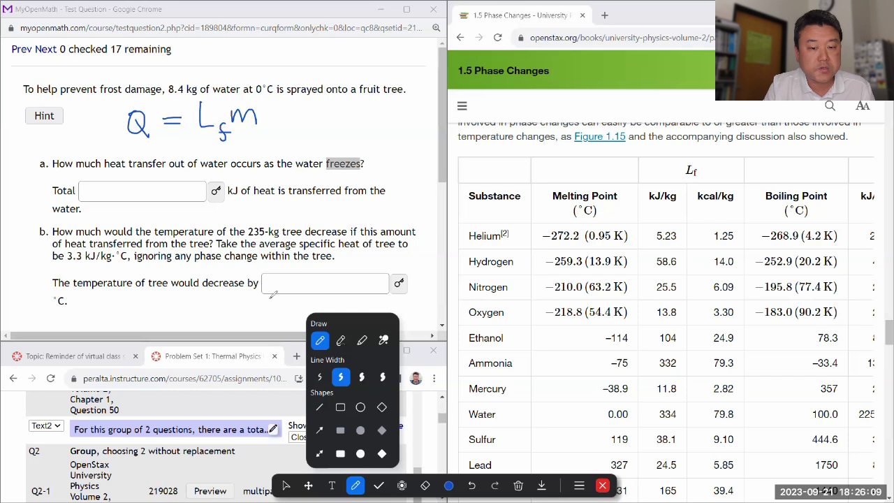
pyautogui.click(286, 485)
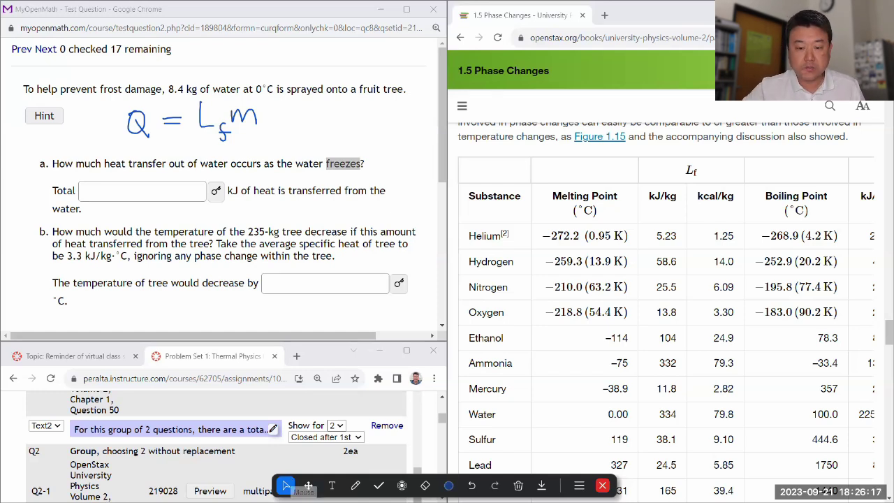
# Step: Highlight water's 334 kJ/kg and move the Wolfram Alpha tab beside Problem Set 1
pyautogui.moveTo(660, 414); pyautogui.dragTo(681, 418)
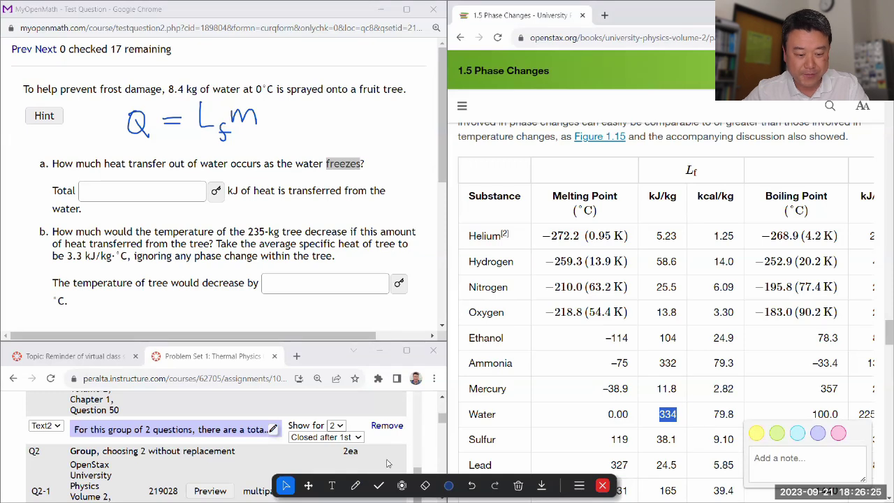
pyautogui.press('super+Tab')
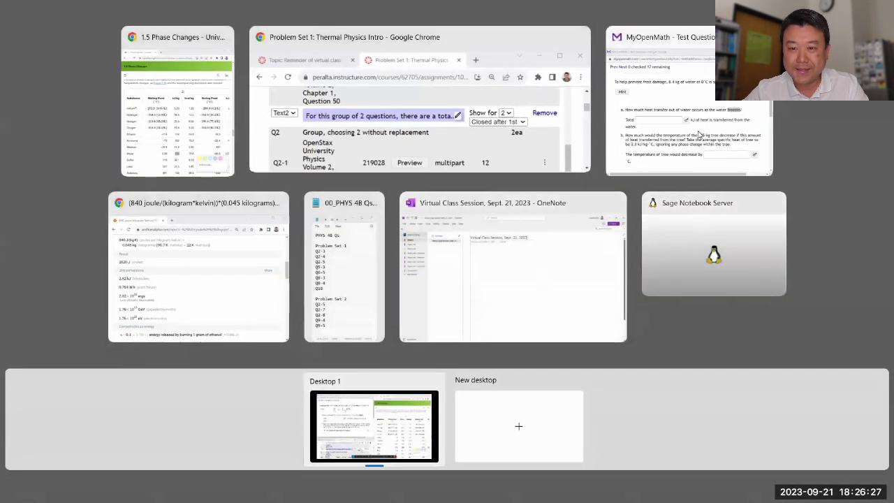
pyautogui.click(214, 264)
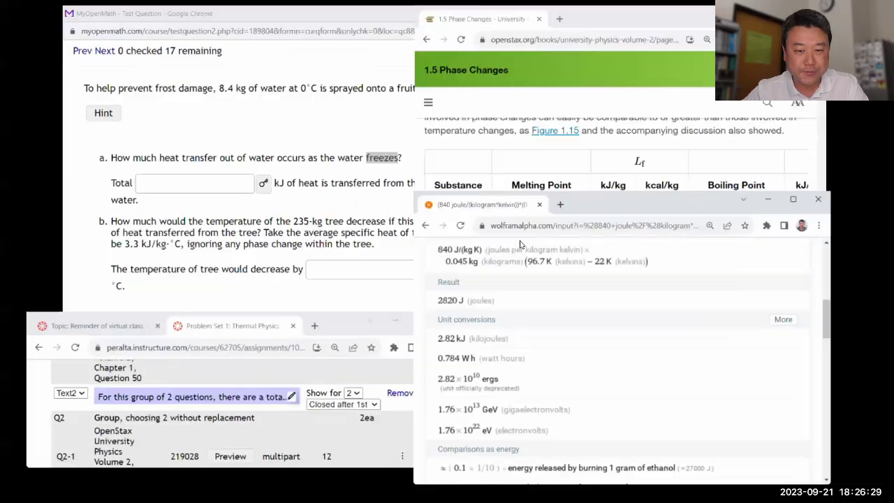
pyautogui.moveTo(539, 212); pyautogui.dragTo(237, 356)
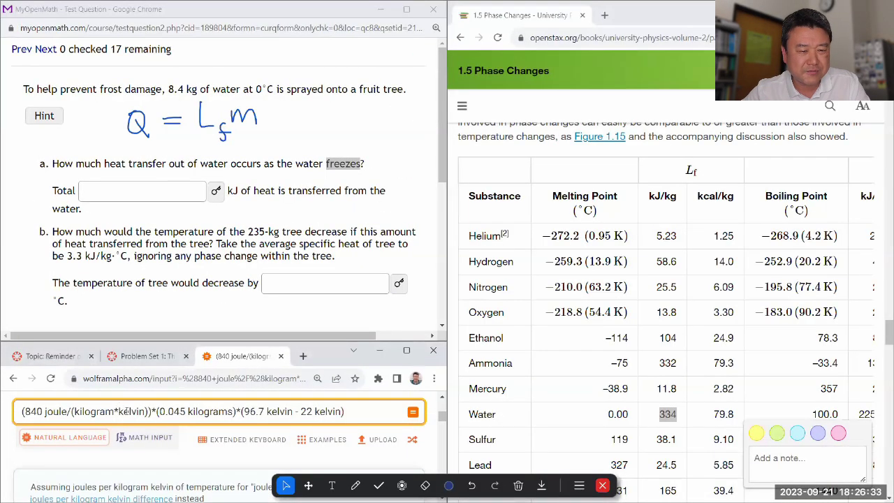
# Step: Replace the Wolfram Alpha query with (334 kJ/kg)*(8.4 kg) and view the 2806 kJ result
pyautogui.click(128, 412)
pyautogui.hotkey('ctrl', 'a')
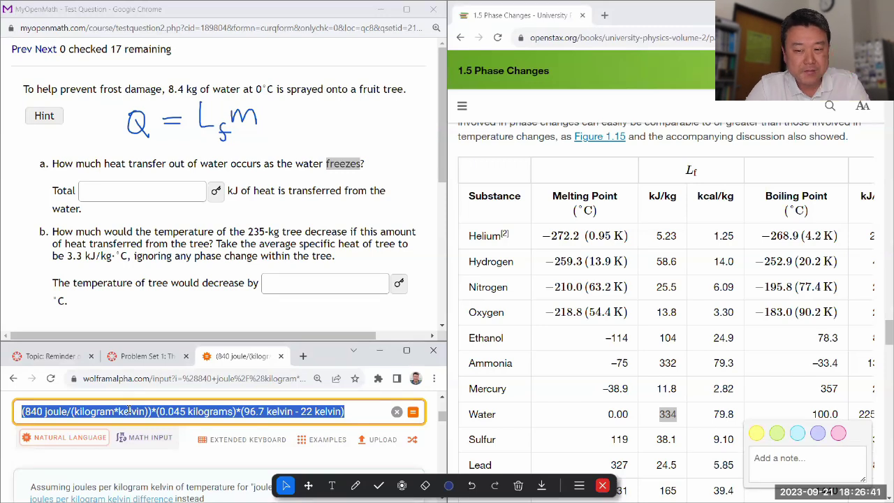
pyautogui.write('(334')
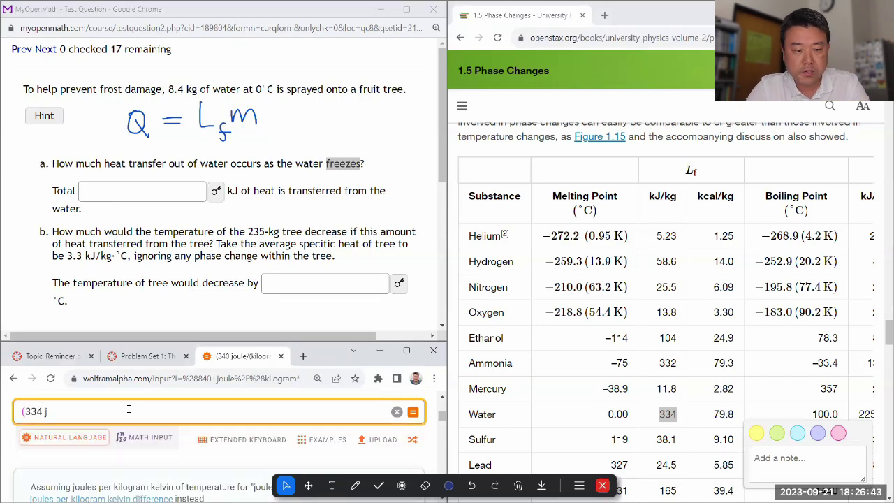
pyautogui.write(' kJ/kg)*')
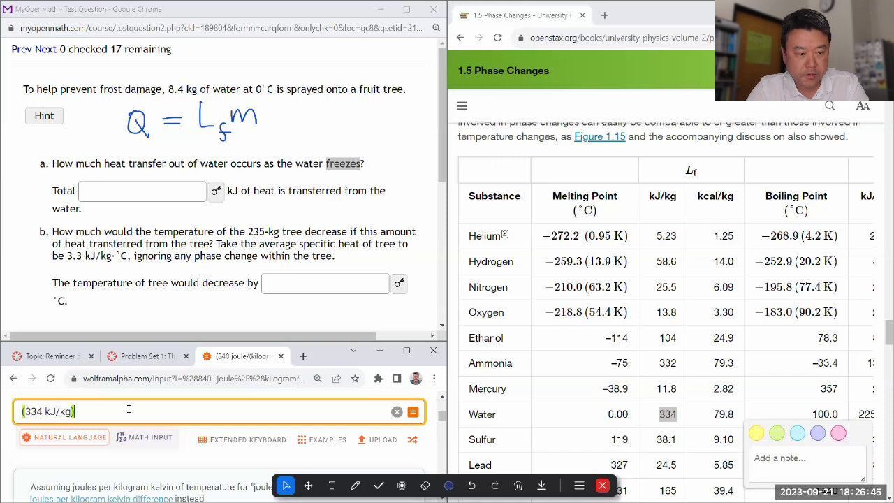
pyautogui.write('(8.')
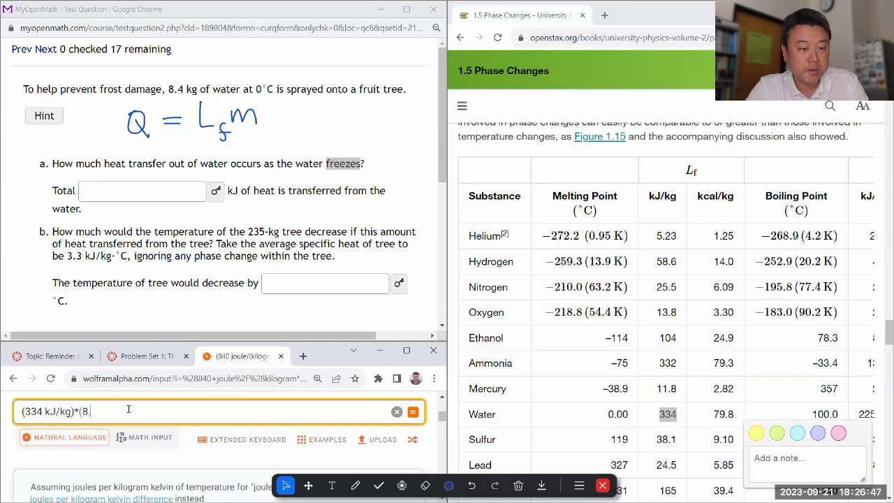
pyautogui.write('4 kg)')
pyautogui.press('Return')
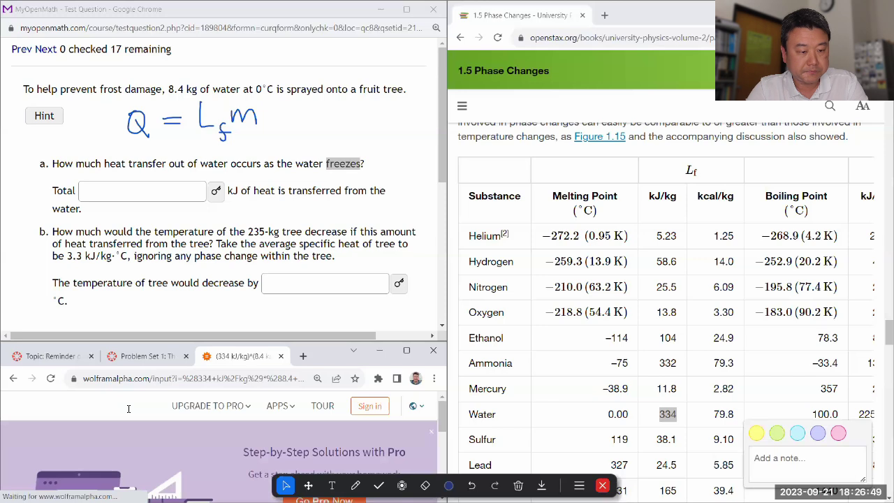
pyautogui.scroll(-5, 128, 413)
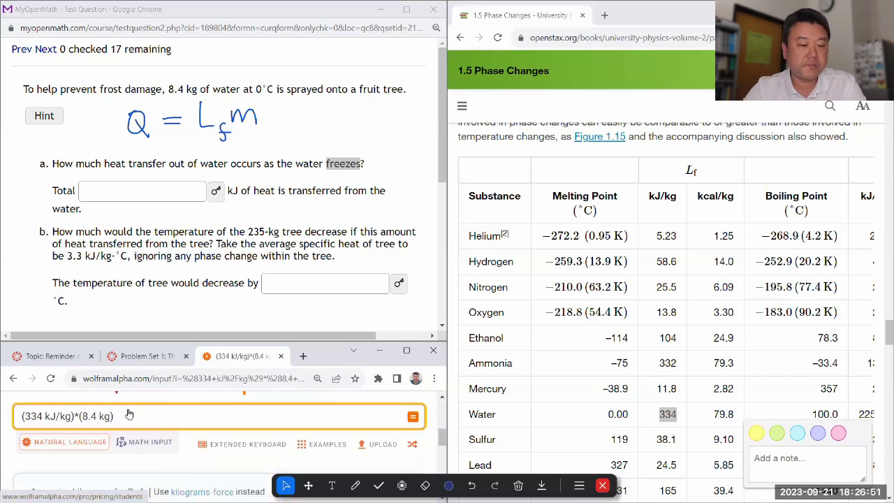
pyautogui.scroll(-3, 128, 409)
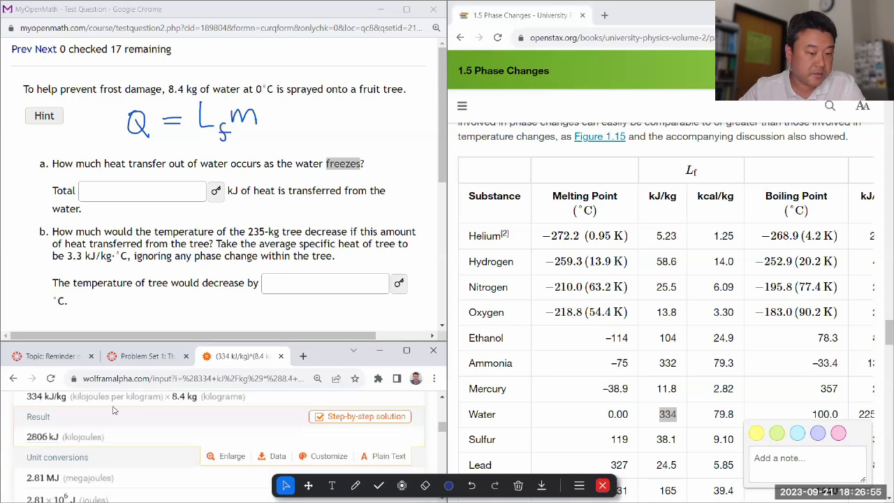
# Step: Enter 2806 as the part a total heat released and submit it for grading
pyautogui.click(122, 196)
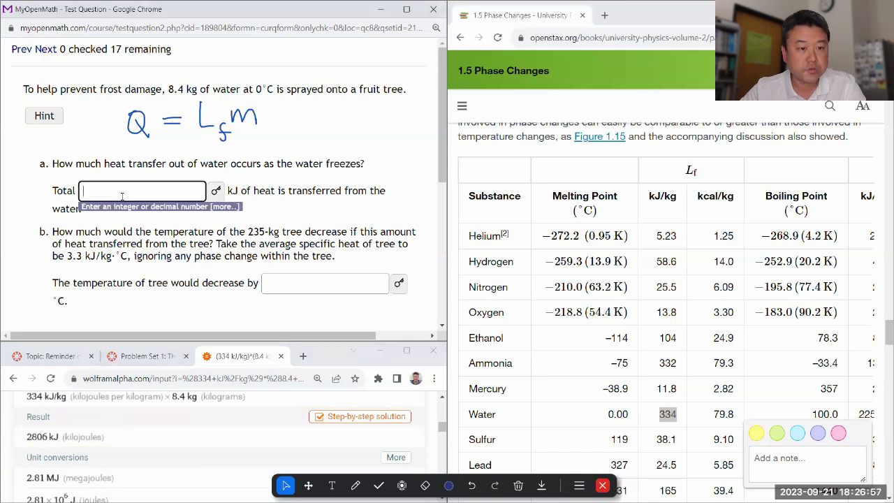
pyautogui.write('280')
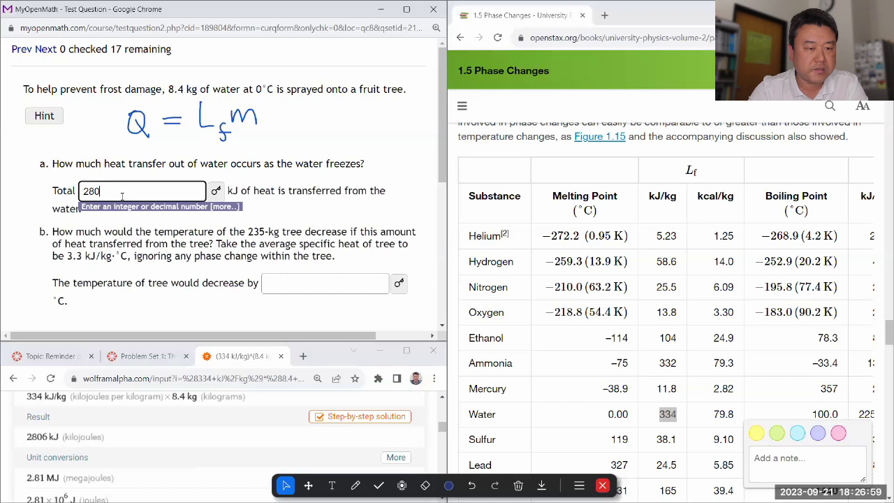
pyautogui.write('6')
pyautogui.click(143, 244)
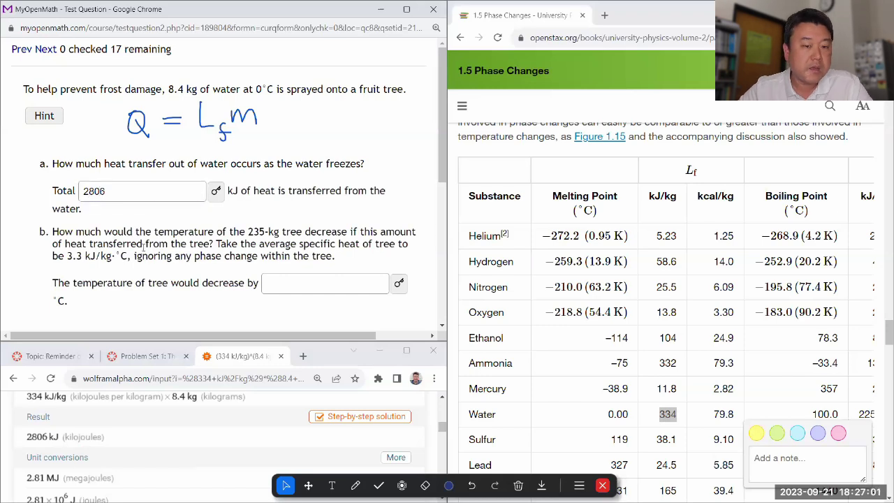
pyautogui.scroll(-1, 144, 245)
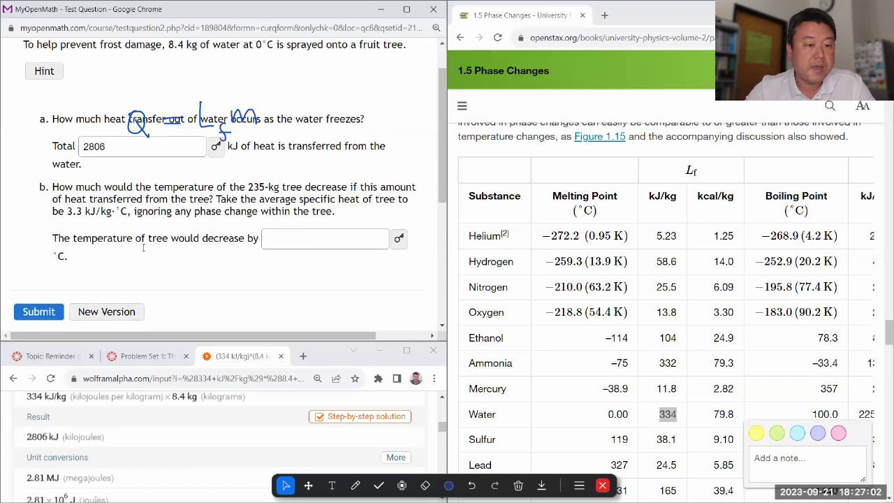
pyautogui.click(38, 305)
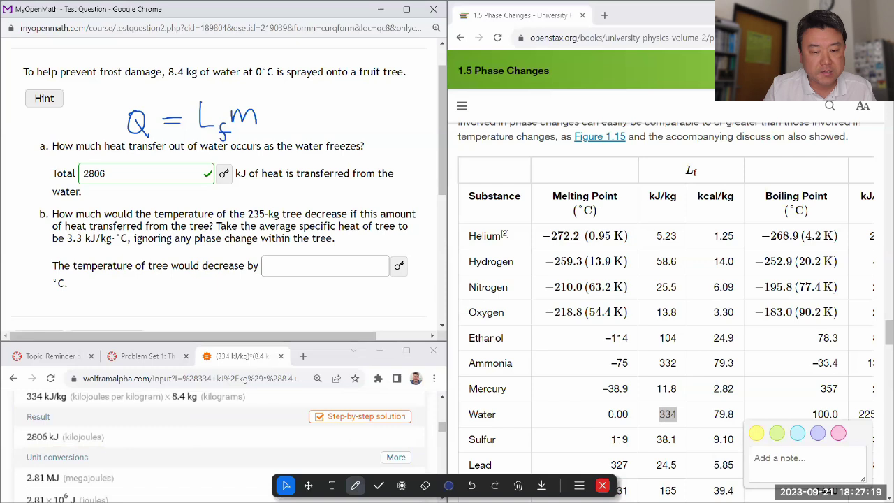
# Step: Handwrite Q = C·m·ΔT in dark green beside Q = Lf m, double-underlining ΔT
pyautogui.click(355, 486)
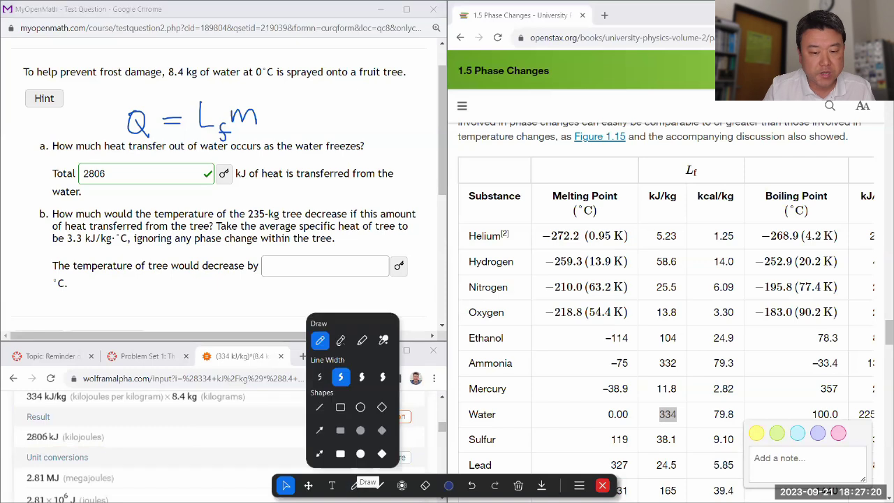
pyautogui.click(448, 486)
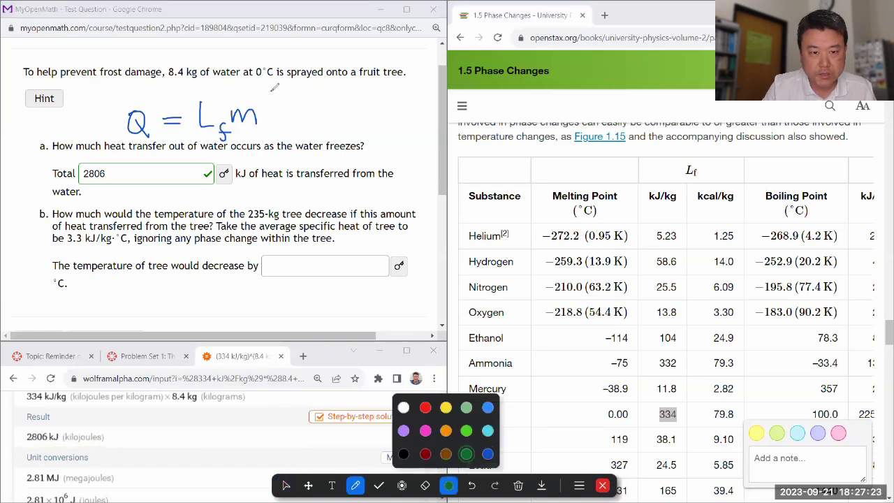
pyautogui.moveTo(271, 90); pyautogui.dragTo(271, 140)
pyautogui.moveTo(298, 98)
pyautogui.mouseDown()
pyautogui.moveTo(305, 123)
pyautogui.moveTo(299, 99)
pyautogui.mouseUp()
pyautogui.moveTo(299, 116)
pyautogui.mouseDown()
pyautogui.moveTo(307, 128)
pyautogui.moveTo(319, 109)
pyautogui.mouseUp()
pyautogui.moveTo(309, 117); pyautogui.dragTo(319, 116)
pyautogui.moveTo(388, 98)
pyautogui.mouseDown()
pyautogui.moveTo(382, 112)
pyautogui.moveTo(411, 99)
pyautogui.mouseUp()
pyautogui.moveTo(404, 99)
pyautogui.mouseDown()
pyautogui.moveTo(403, 117)
pyautogui.moveTo(361, 106)
pyautogui.moveTo(369, 116)
pyautogui.moveTo(343, 123)
pyautogui.mouseUp()
pyautogui.click(372, 107)
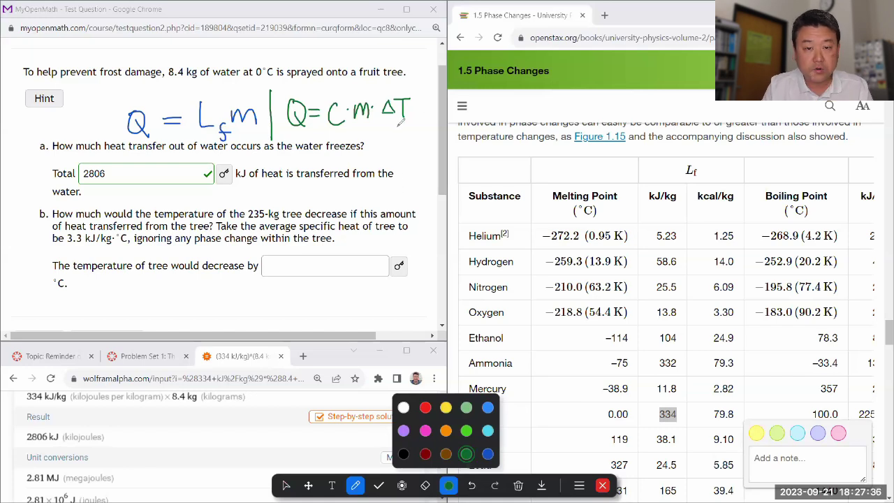
pyautogui.moveTo(385, 125); pyautogui.dragTo(406, 128)
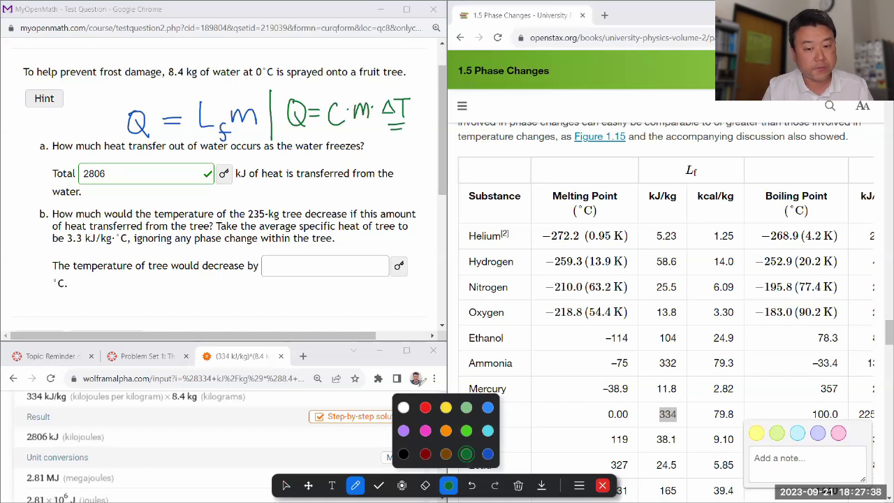
# Step: In brown, arrow down to ΔT = Q/c·m and underline 235-kg and 3.3 kJ/kg
pyautogui.click(445, 454)
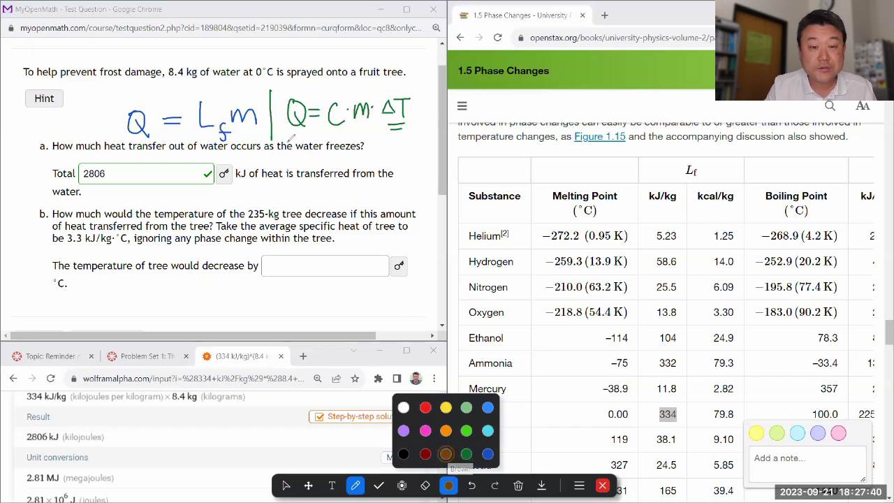
pyautogui.moveTo(294, 133)
pyautogui.mouseDown()
pyautogui.moveTo(286, 187)
pyautogui.moveTo(305, 200)
pyautogui.mouseUp()
pyautogui.moveTo(326, 183)
pyautogui.mouseDown()
pyautogui.moveTo(315, 200)
pyautogui.moveTo(336, 190)
pyautogui.mouseUp()
pyautogui.moveTo(330, 192)
pyautogui.mouseDown()
pyautogui.moveTo(329, 203)
pyautogui.moveTo(352, 200)
pyautogui.moveTo(369, 183)
pyautogui.moveTo(377, 208)
pyautogui.moveTo(395, 207)
pyautogui.mouseUp()
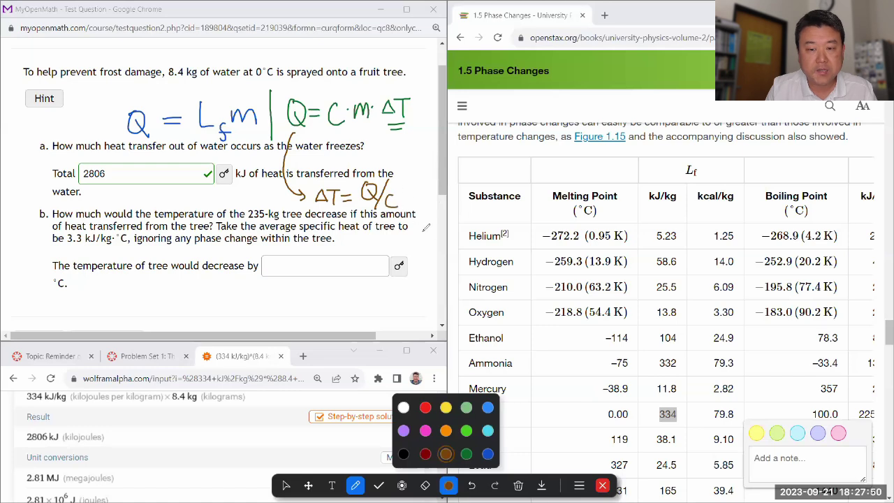
pyautogui.click(400, 202)
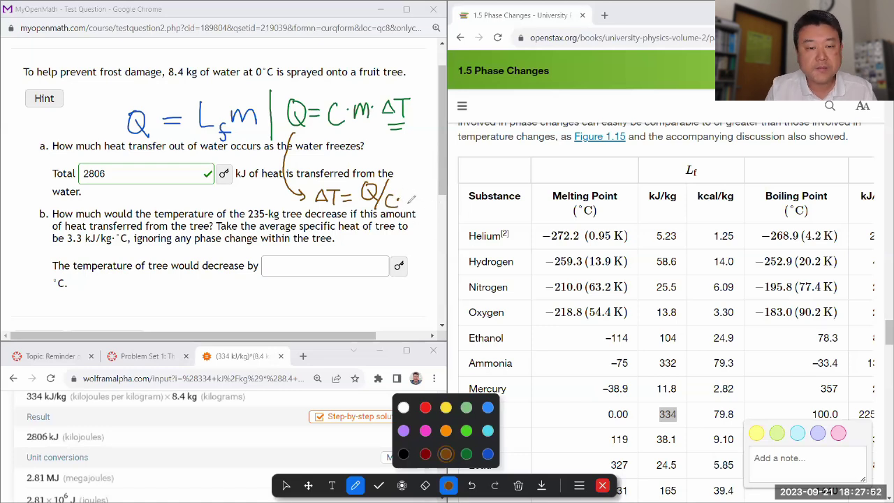
pyautogui.moveTo(401, 204); pyautogui.dragTo(425, 205)
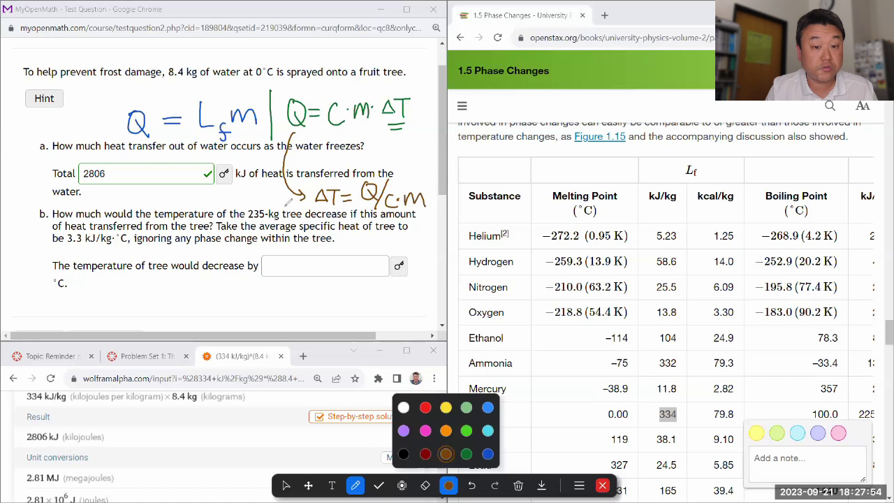
pyautogui.moveTo(246, 222); pyautogui.dragTo(283, 223)
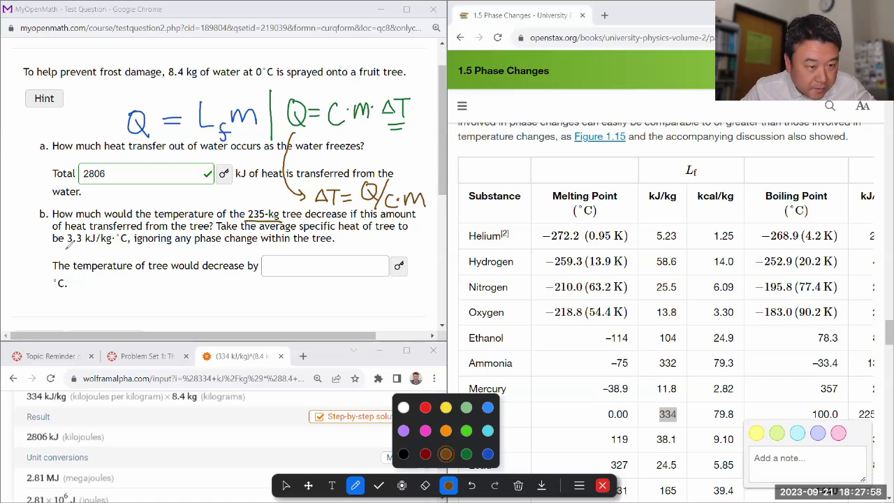
pyautogui.moveTo(66, 244); pyautogui.dragTo(113, 244)
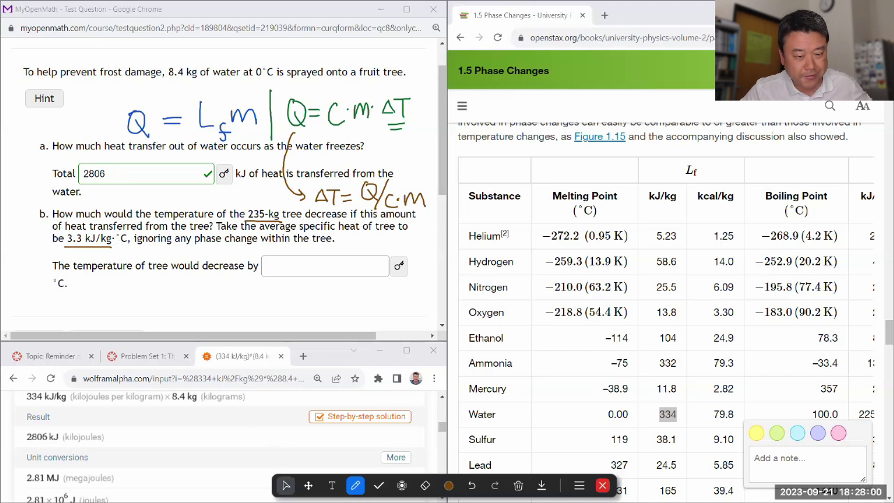
# Step: Edit the Wolfram Alpha query to ((334 kJ/kg)*(8.4 kg))/(3.3 kJ/(kg*kelvin)*235 kg)
pyautogui.click(285, 486)
pyautogui.scroll(5, 178, 449)
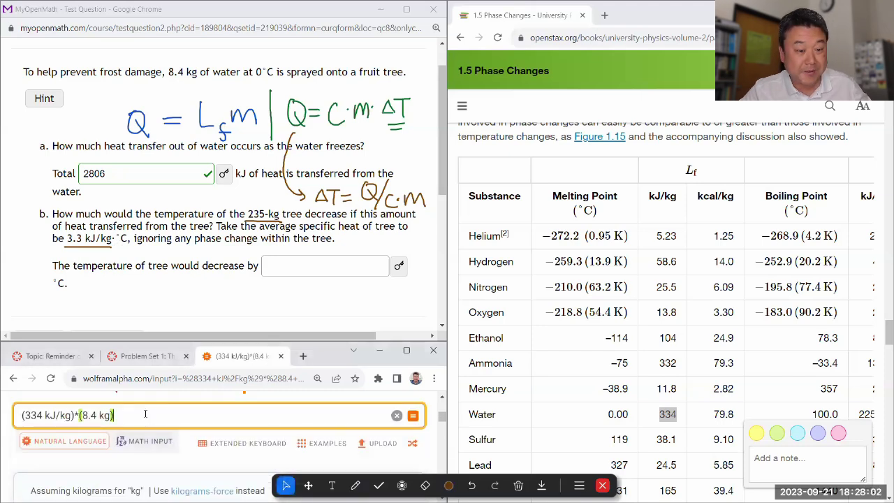
pyautogui.press('Home')
pyautogui.write('(')
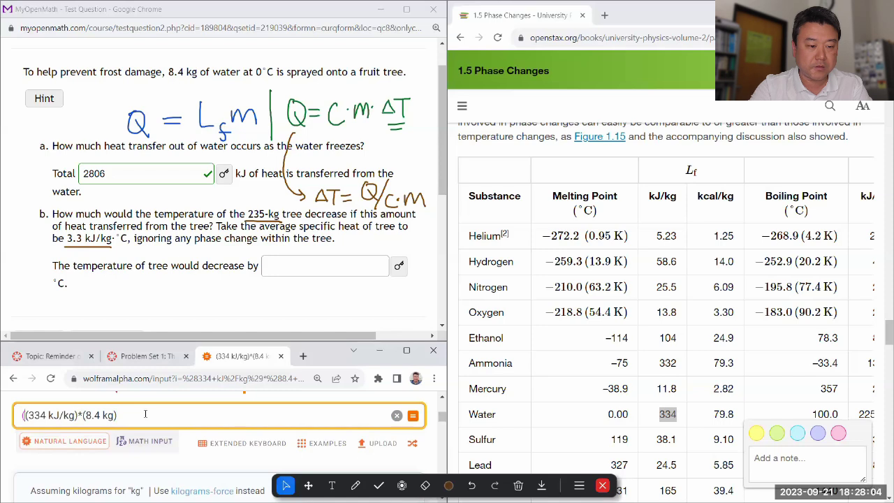
pyautogui.press('End')
pyautogui.write(')/(')
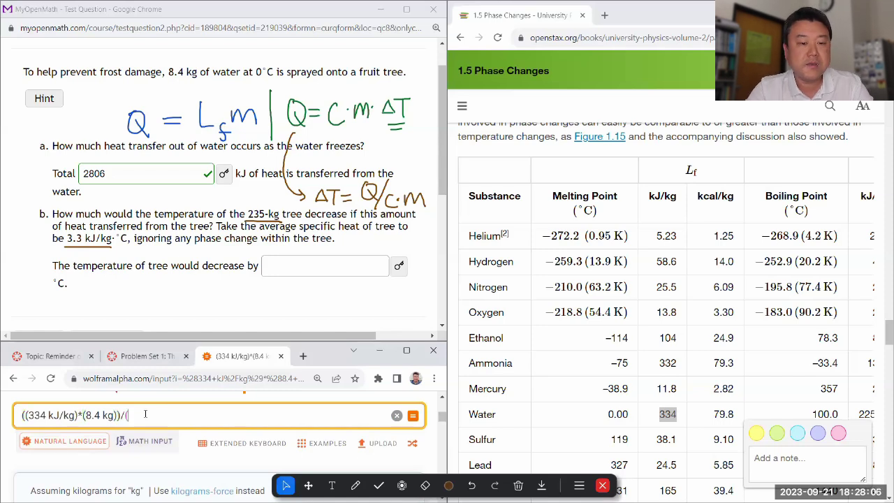
pyautogui.write('3.3')
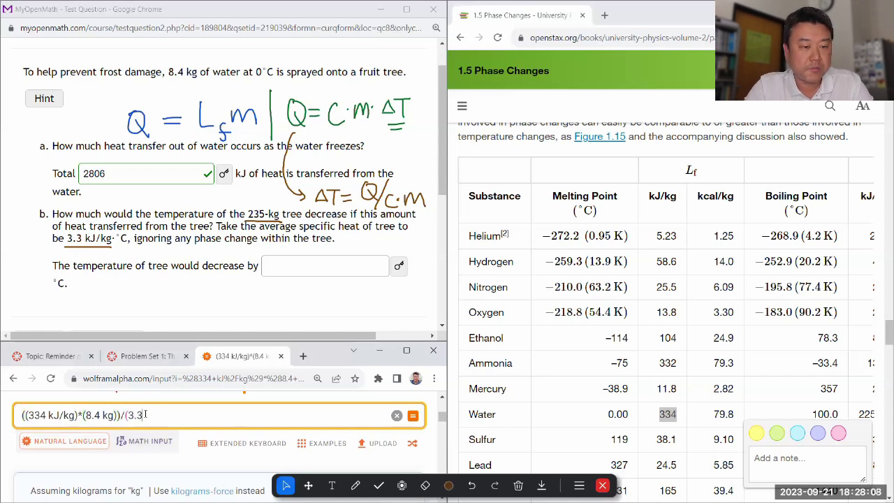
pyautogui.write(' kJ/')
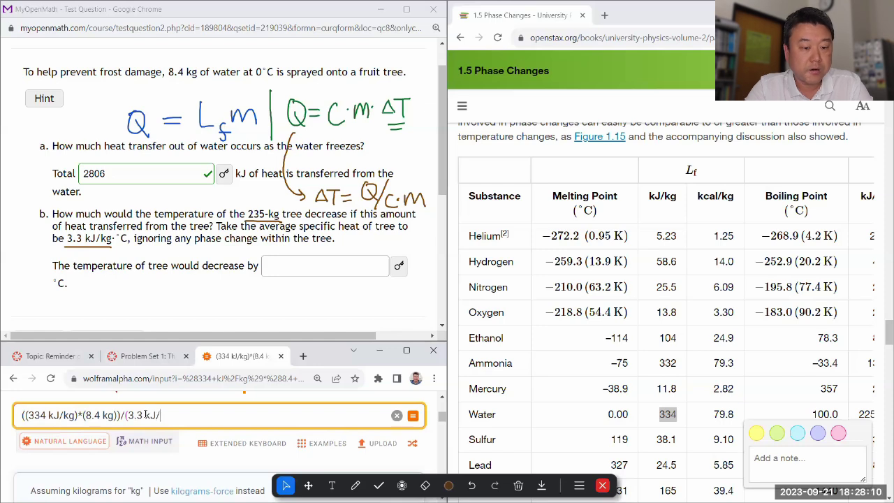
pyautogui.write('(kg*kel')
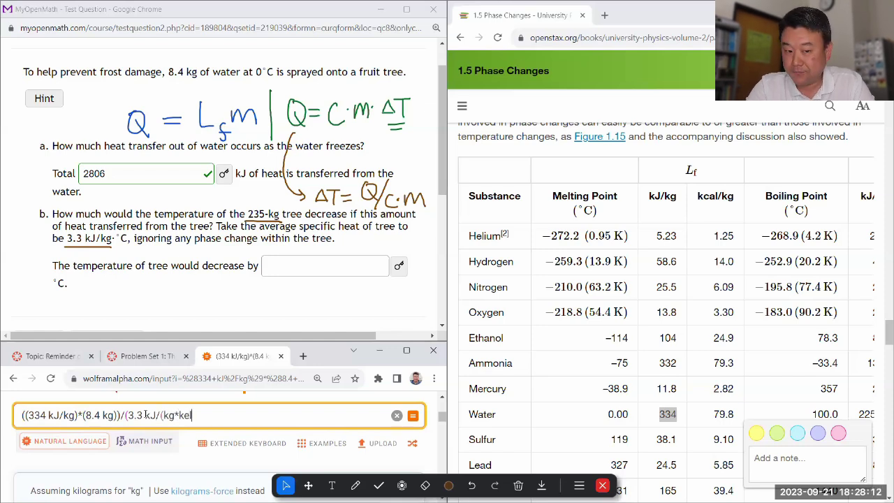
pyautogui.write('vin))')
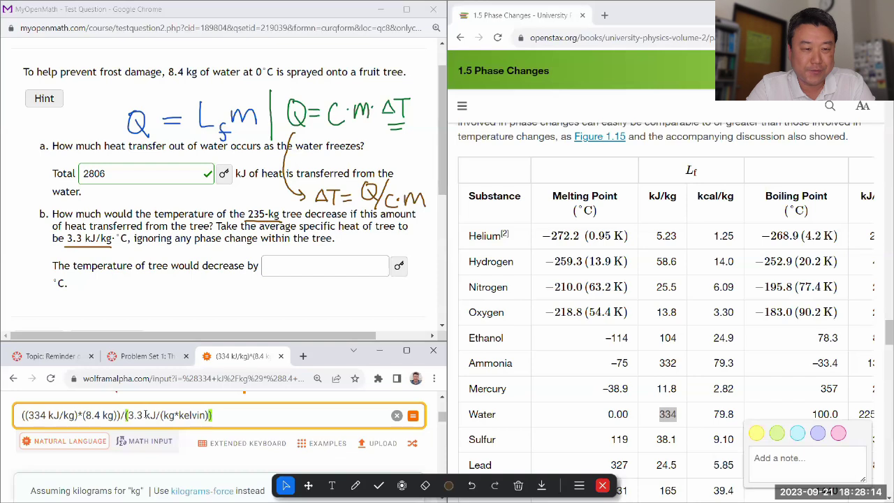
pyautogui.press('BackSpace')
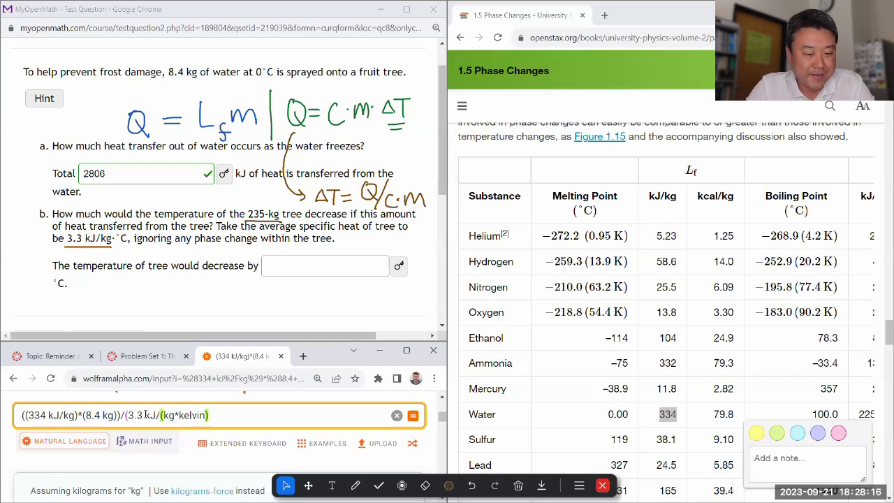
pyautogui.write('*')
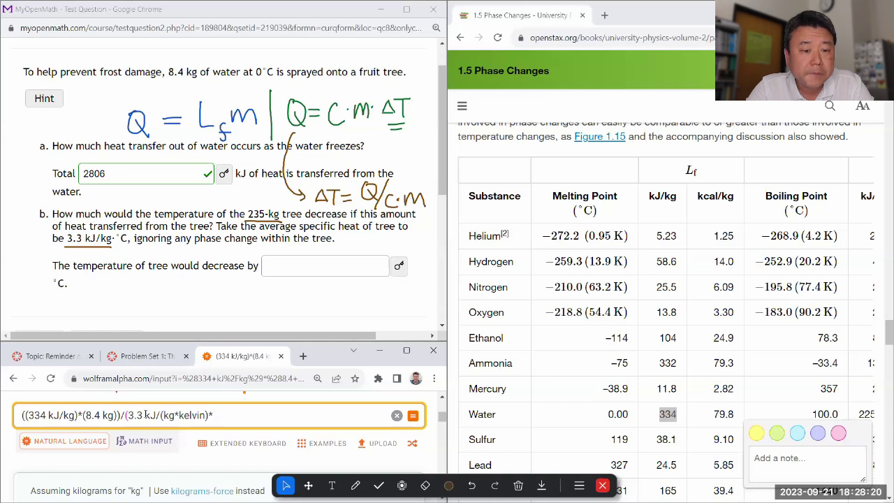
pyautogui.press('BackSpace')
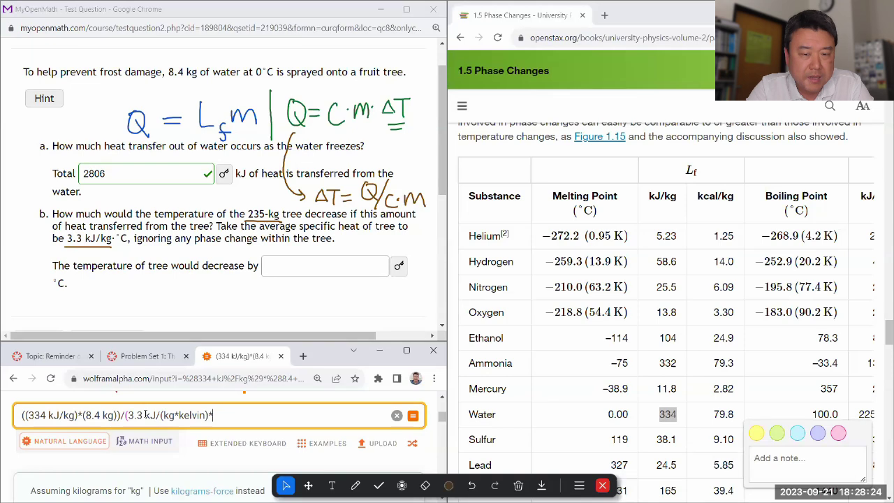
pyautogui.write('*235 kg')
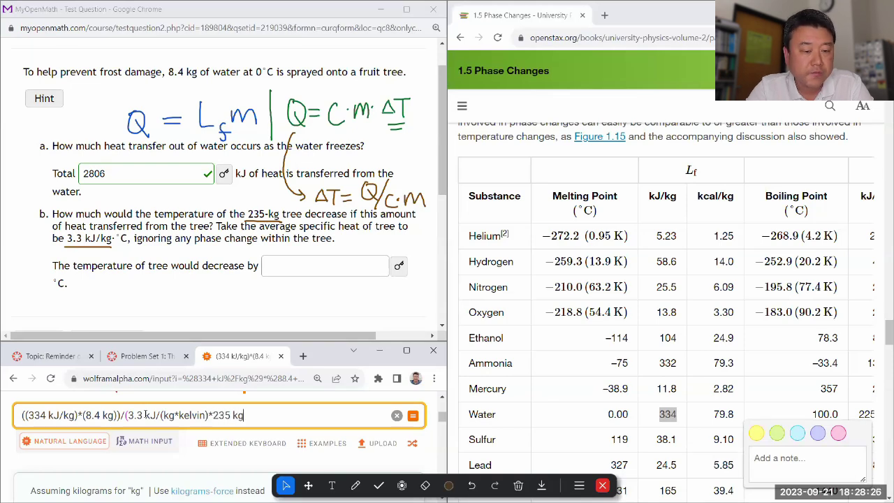
pyautogui.write(')')
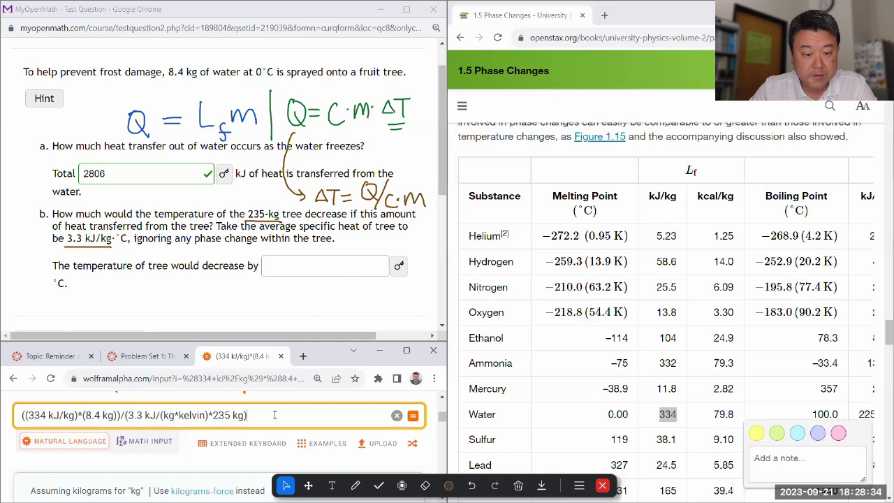
# Step: Run the query to get a 3.62 K temperature drop and highlight 'decrease' in the question
pyautogui.press('Return')
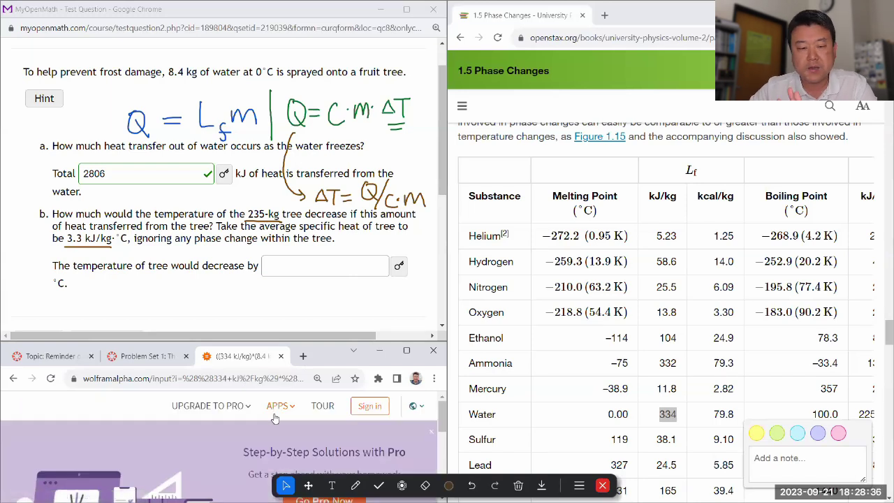
pyautogui.scroll(-3, 275, 418)
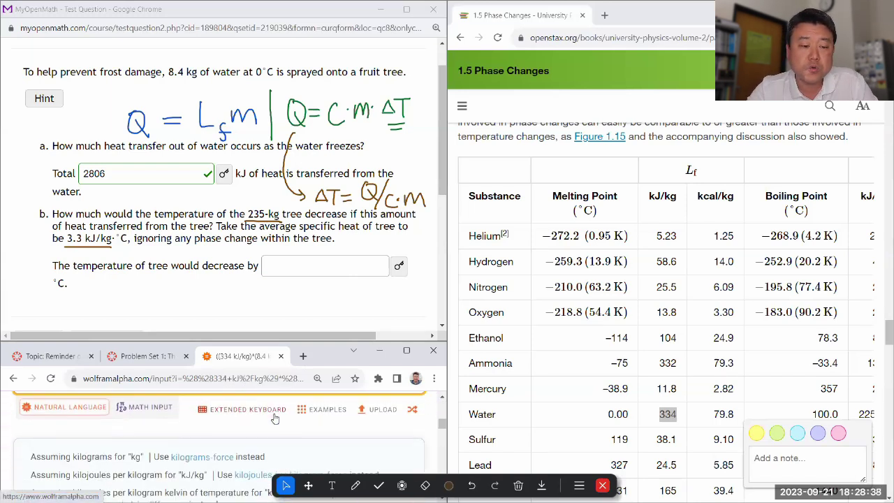
pyautogui.scroll(-2, 275, 418)
pyautogui.scroll(-2, 275, 418)
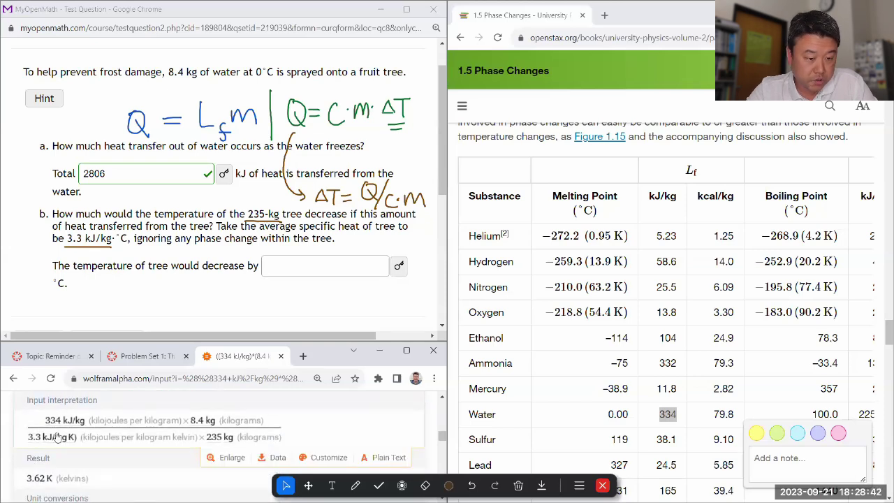
pyautogui.scroll(-1, 251, 429)
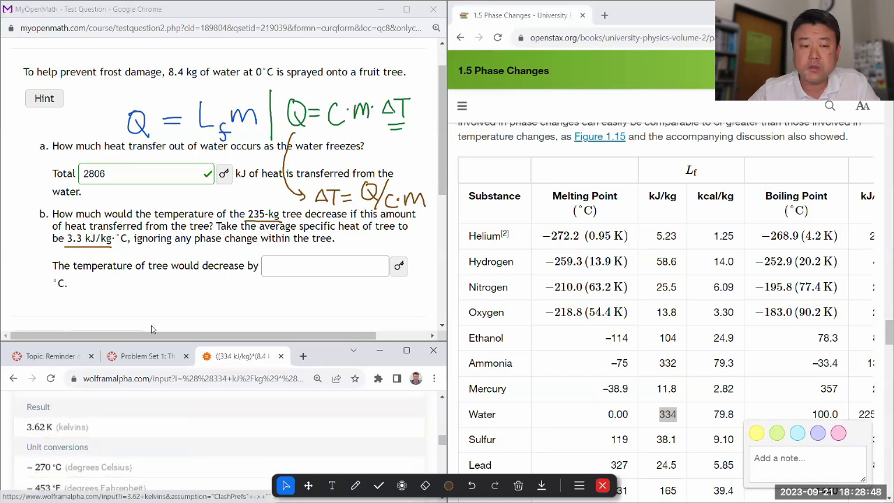
pyautogui.moveTo(201, 265); pyautogui.dragTo(245, 264)
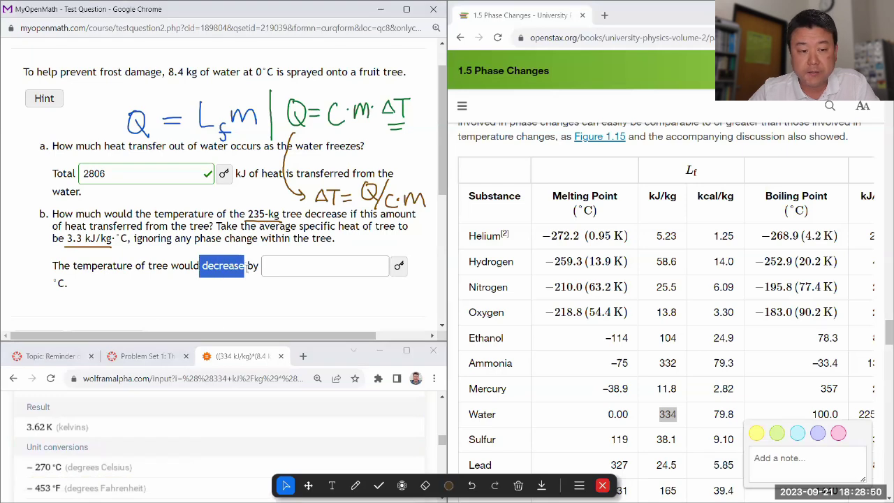
# Step: Enter 3.62 as the part b temperature decrease and submit it for grading
pyautogui.click(298, 261)
pyautogui.write('3.62')
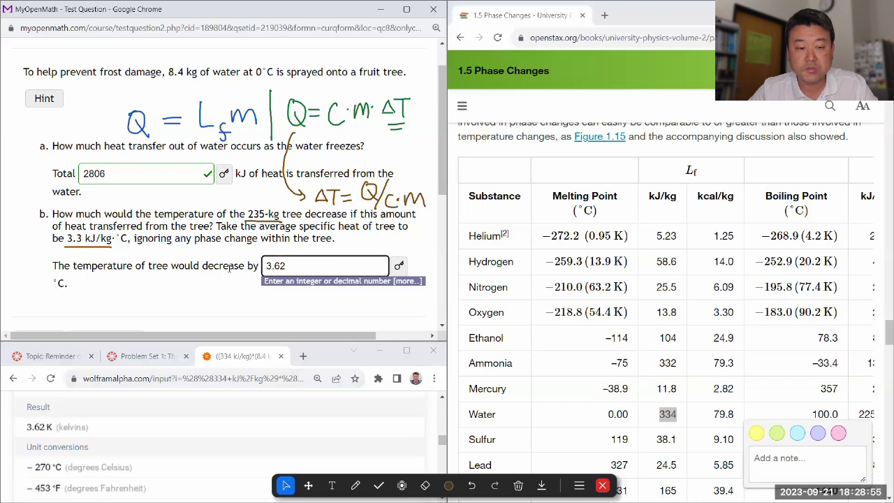
pyautogui.click(222, 274)
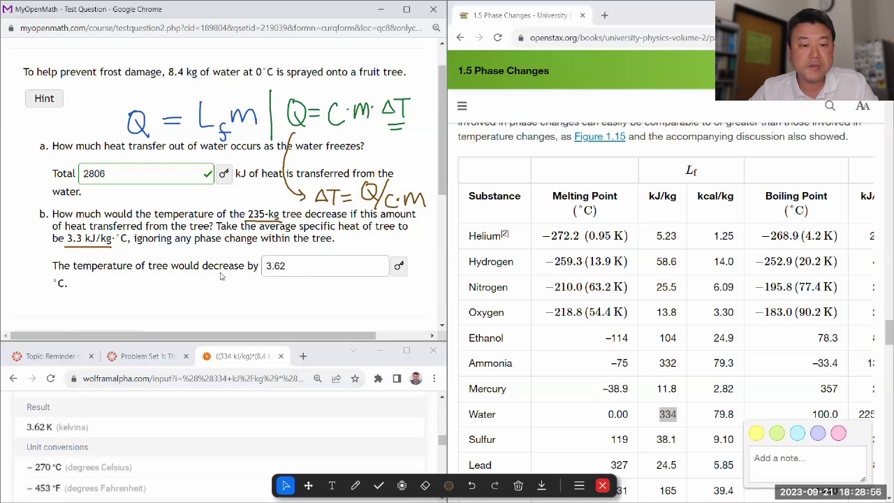
pyautogui.scroll(-1, 221, 275)
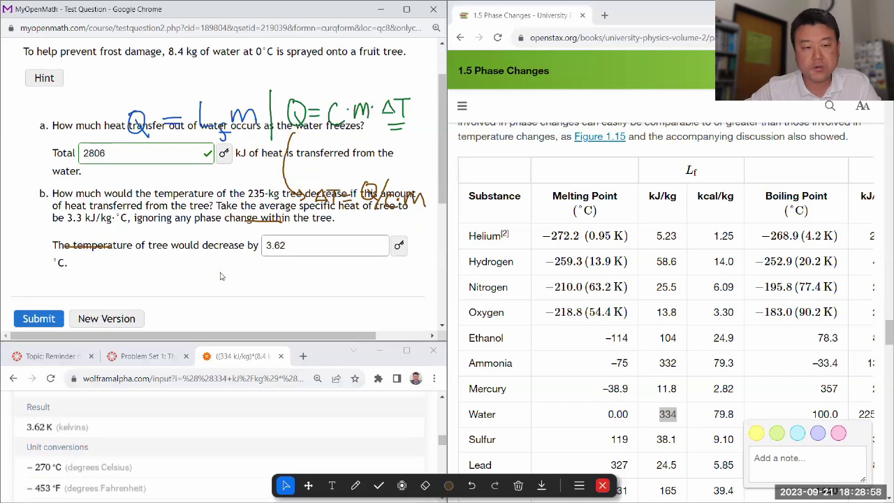
pyautogui.click(53, 319)
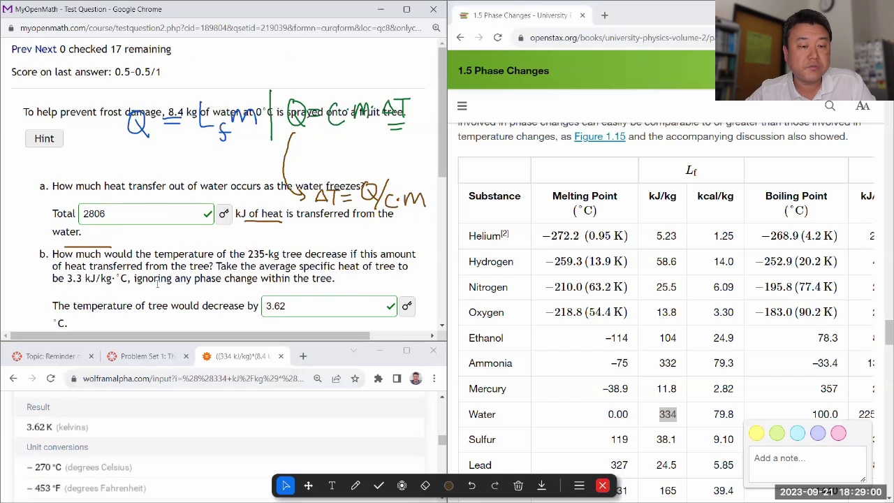
pyautogui.scroll(-1, 157, 283)
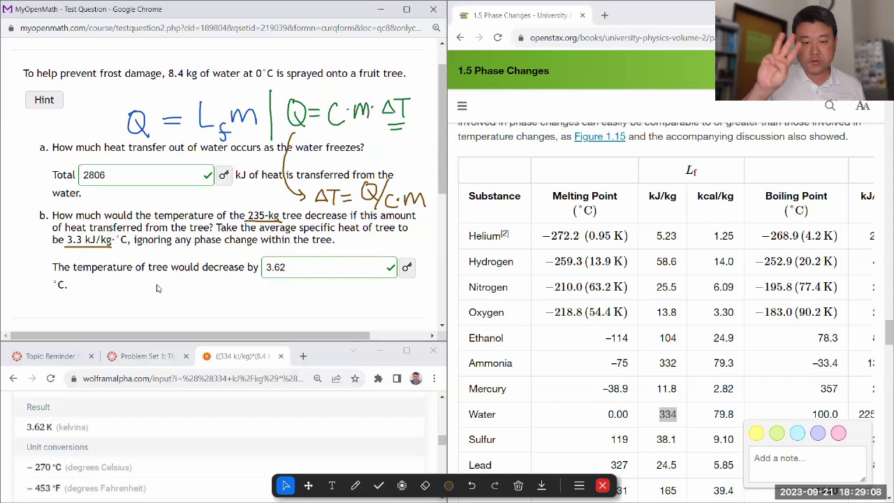
# Step: Clear the annotations, move to the 4.35-kg ice-bag question, and pick an annotation pen colour
pyautogui.click(517, 485)
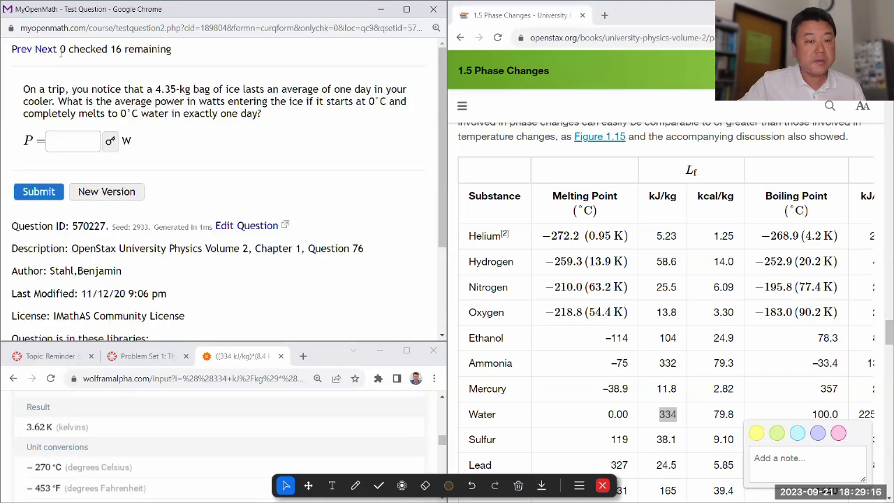
pyautogui.moveTo(220, 347); pyautogui.dragTo(218, 217)
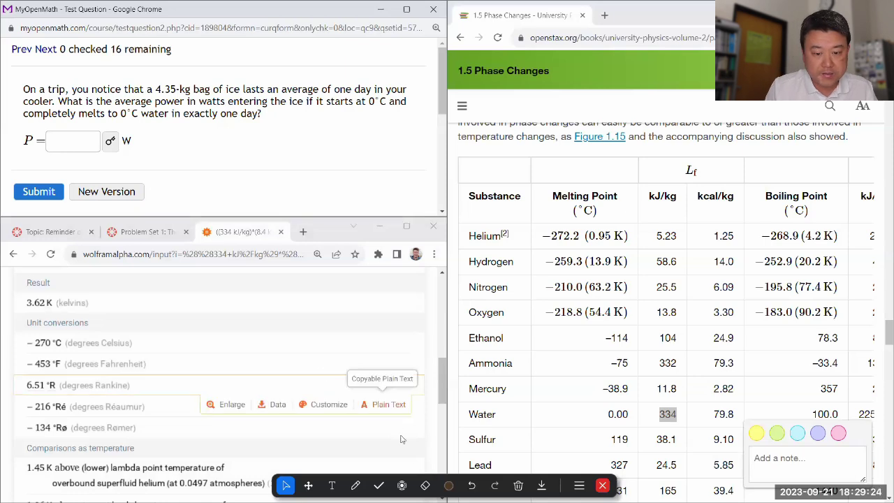
pyautogui.click(354, 485)
pyautogui.click(354, 485)
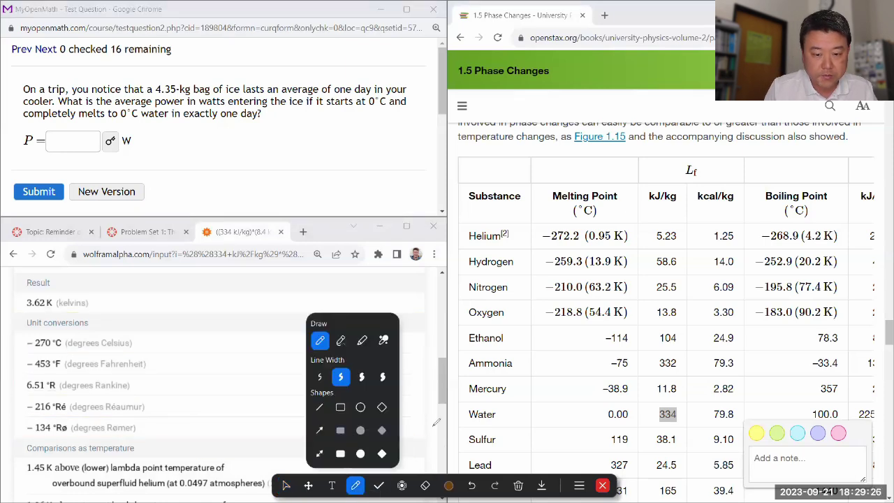
pyautogui.click(449, 485)
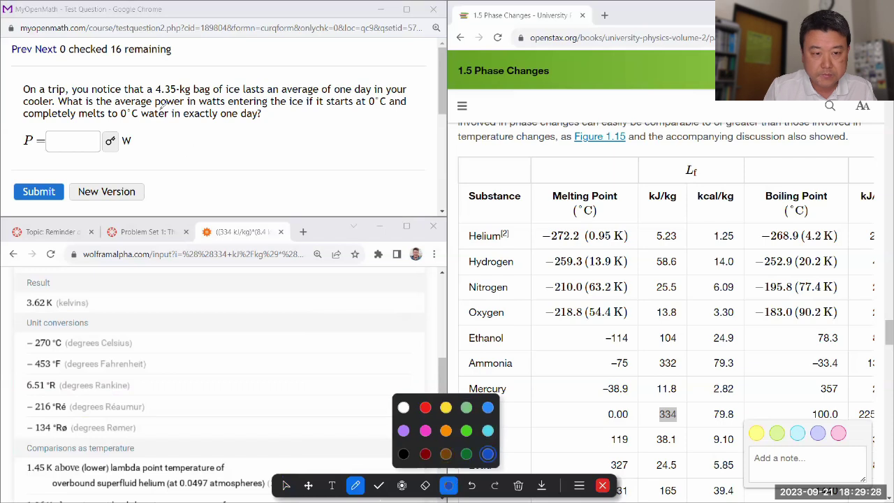
# Step: Underline 4.35-kg, one day (labelled Δt), power in watts and 0°C, and write P = Q/Δt
pyautogui.moveTo(154, 99)
pyautogui.mouseDown()
pyautogui.moveTo(190, 99)
pyautogui.moveTo(184, 70)
pyautogui.mouseUp()
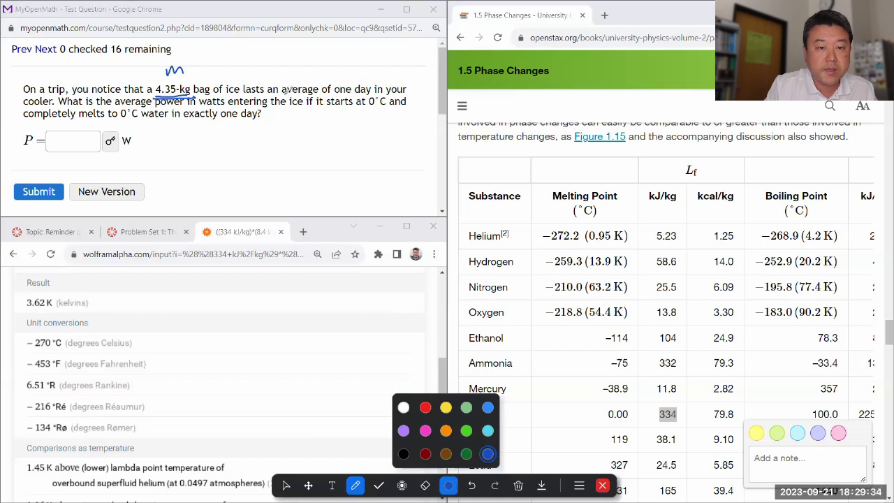
pyautogui.moveTo(299, 94); pyautogui.dragTo(374, 91)
pyautogui.moveTo(324, 63)
pyautogui.mouseDown()
pyautogui.moveTo(320, 72)
pyautogui.moveTo(342, 74)
pyautogui.mouseUp()
pyautogui.moveTo(331, 66); pyautogui.dragTo(343, 65)
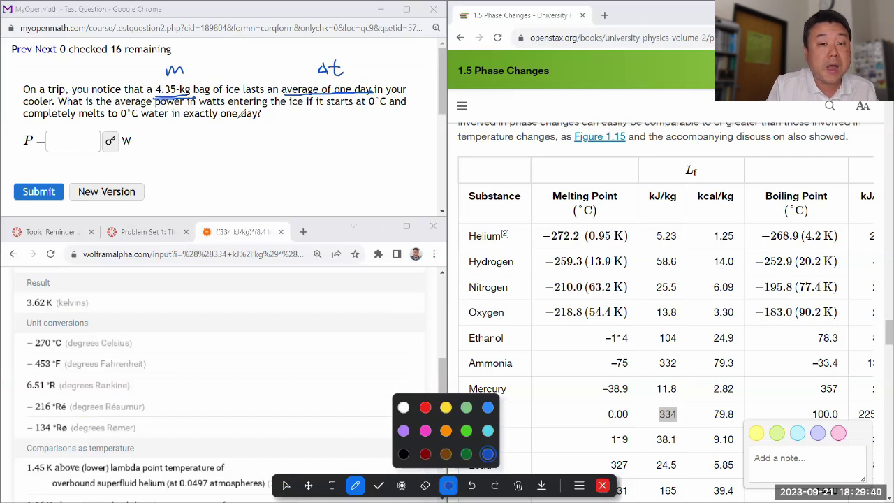
pyautogui.moveTo(156, 106)
pyautogui.mouseDown()
pyautogui.moveTo(224, 103)
pyautogui.moveTo(179, 123)
pyautogui.moveTo(202, 150)
pyautogui.mouseUp()
pyautogui.moveTo(202, 132)
pyautogui.mouseDown()
pyautogui.moveTo(203, 142)
pyautogui.moveTo(226, 141)
pyautogui.mouseUp()
pyautogui.moveTo(218, 146); pyautogui.dragTo(227, 145)
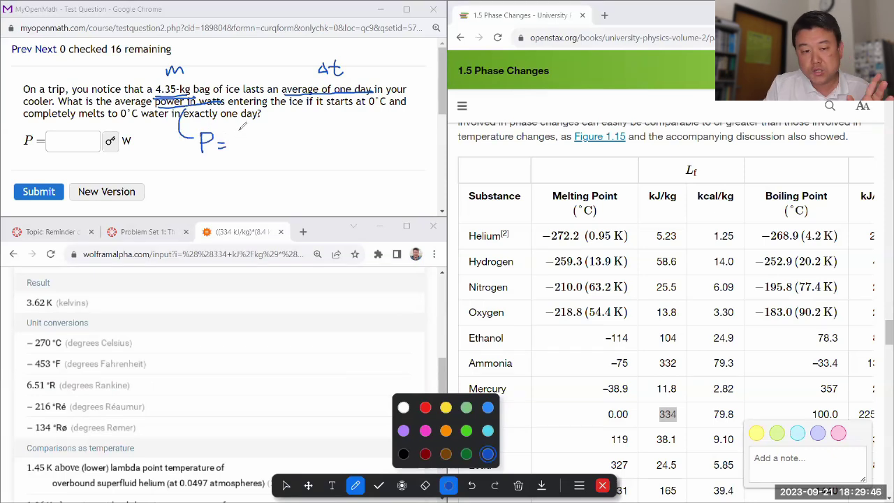
pyautogui.moveTo(250, 126)
pyautogui.mouseDown()
pyautogui.moveTo(241, 131)
pyautogui.moveTo(250, 127)
pyautogui.moveTo(264, 144)
pyautogui.moveTo(241, 159)
pyautogui.moveTo(259, 158)
pyautogui.moveTo(262, 168)
pyautogui.mouseUp()
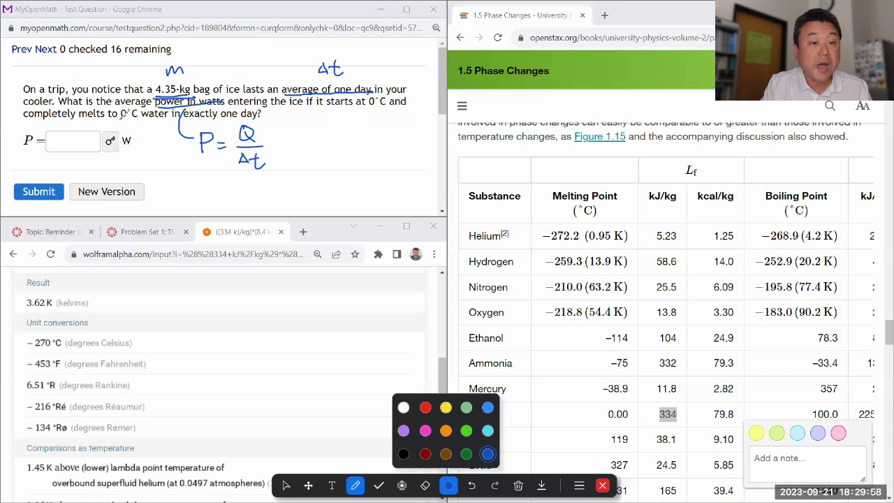
pyautogui.moveTo(119, 121); pyautogui.dragTo(136, 120)
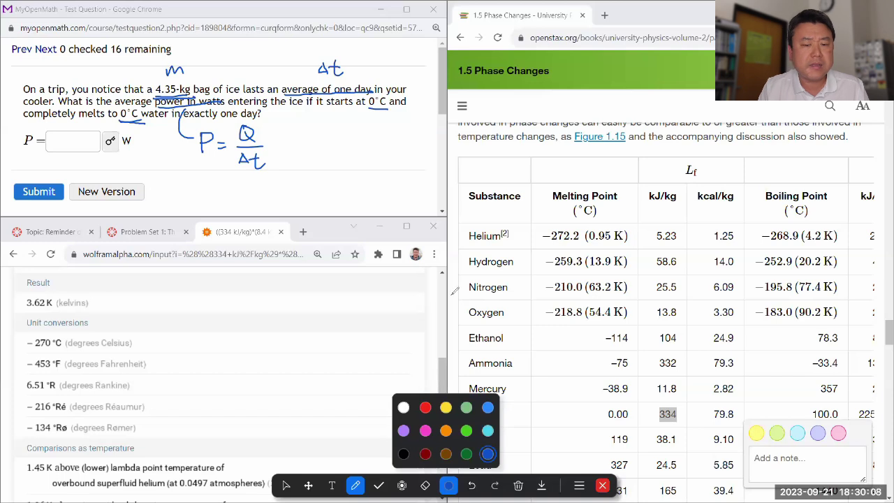
# Step: In dark red, write and underline Q = L_f·m, circle Q and underline Δt in P = Q/Δt
pyautogui.click(424, 454)
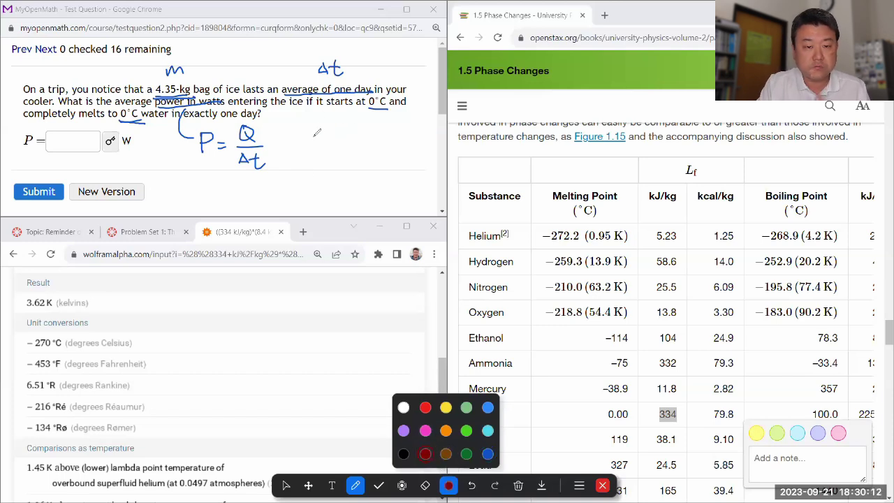
pyautogui.moveTo(314, 131)
pyautogui.mouseDown()
pyautogui.moveTo(321, 158)
pyautogui.moveTo(333, 143)
pyautogui.mouseUp()
pyautogui.moveTo(323, 149)
pyautogui.mouseDown()
pyautogui.moveTo(365, 138)
pyautogui.moveTo(344, 130)
pyautogui.moveTo(366, 157)
pyautogui.mouseUp()
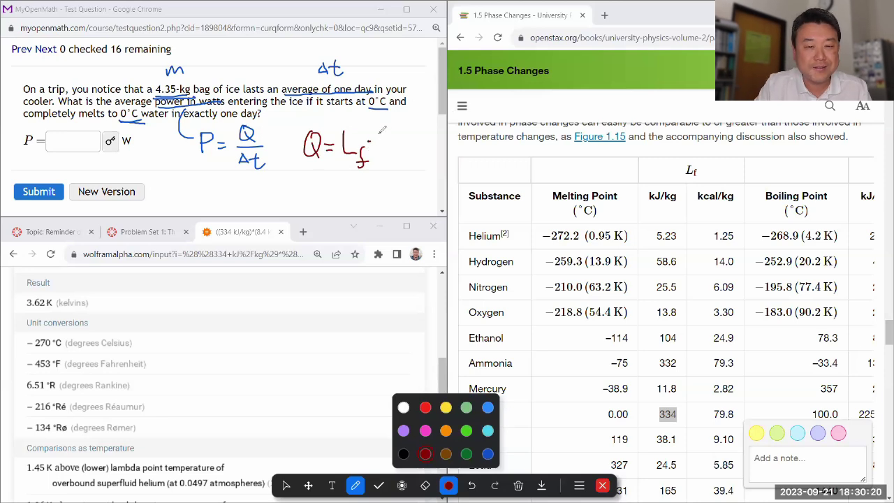
pyautogui.moveTo(382, 131); pyautogui.dragTo(400, 148)
pyautogui.moveTo(305, 168); pyautogui.dragTo(405, 166)
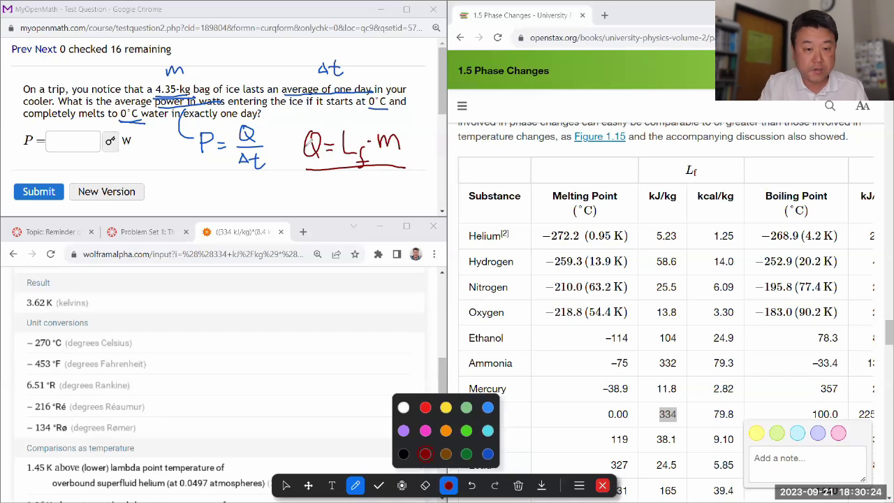
pyautogui.moveTo(257, 118); pyautogui.dragTo(253, 116)
pyautogui.moveTo(239, 179); pyautogui.dragTo(268, 178)
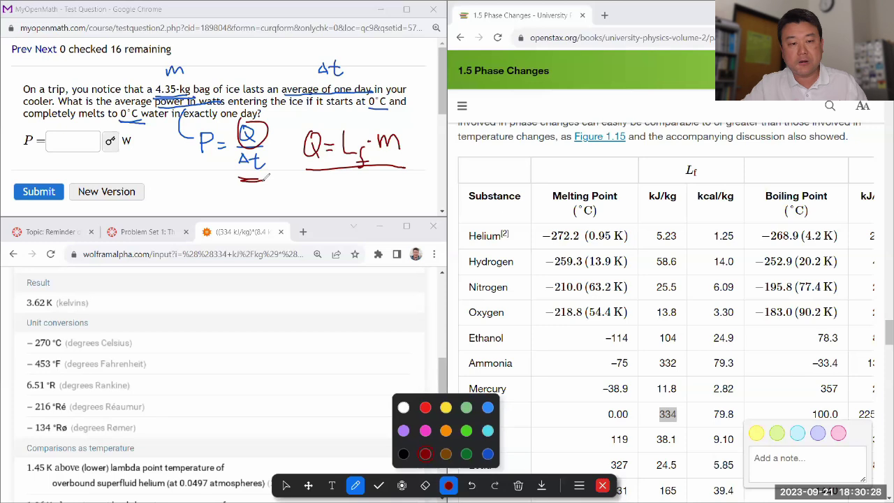
# Step: Change the mass in the Wolfram Alpha query from 8.4 kg to 4.35 kg
pyautogui.click(286, 485)
pyautogui.scroll(1, 200, 404)
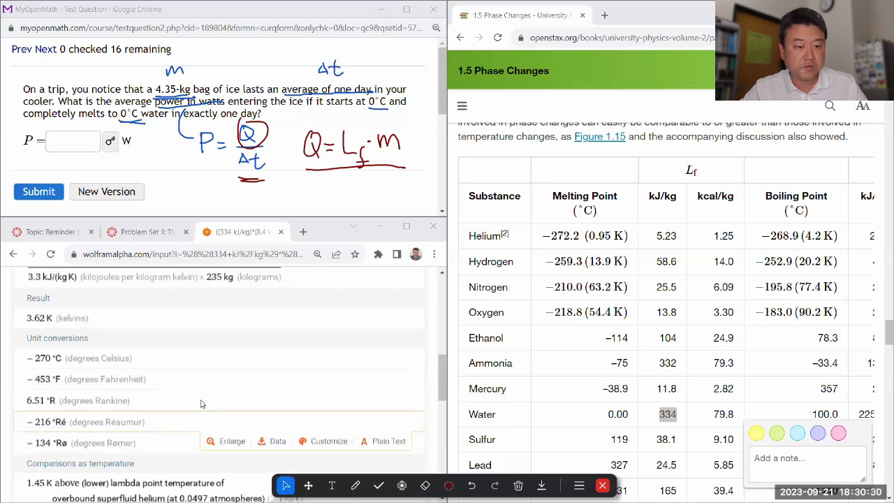
pyautogui.scroll(10, 201, 404)
pyautogui.click(184, 349)
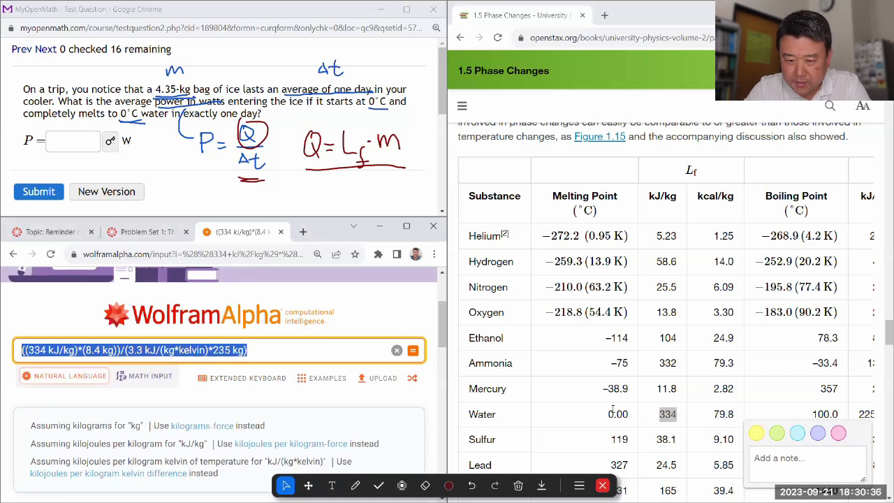
pyautogui.write('3')
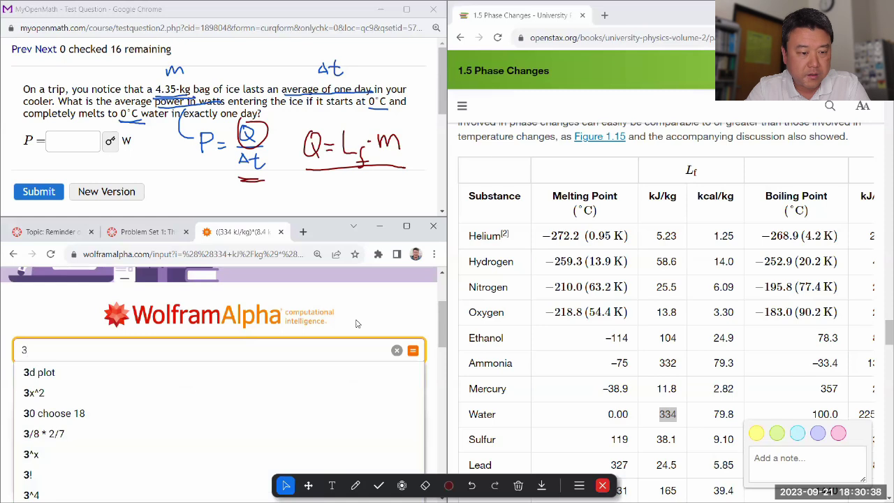
pyautogui.hotkey('ctrl', 'z')
pyautogui.press('Home')
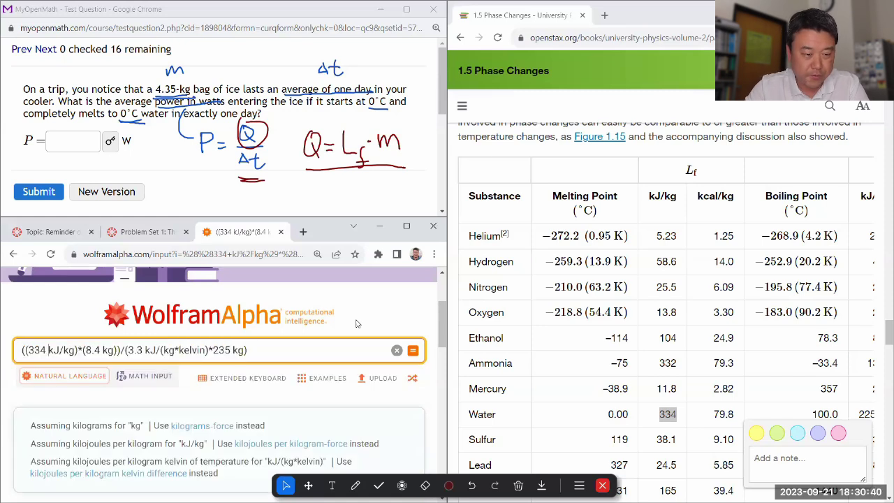
pyautogui.press('Right')
pyautogui.press('Right')
pyautogui.press('Right')
pyautogui.press('Right')
pyautogui.press('Right')
pyautogui.press('Right')
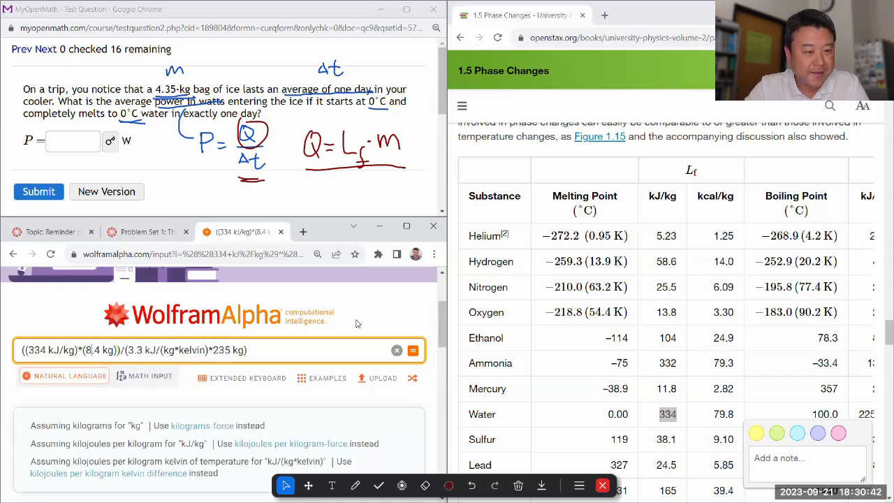
pyautogui.hotkey('shift', 'Right')
pyautogui.hotkey('shift', 'Right')
pyautogui.hotkey('shift', 'Right')
pyautogui.write('4.3')
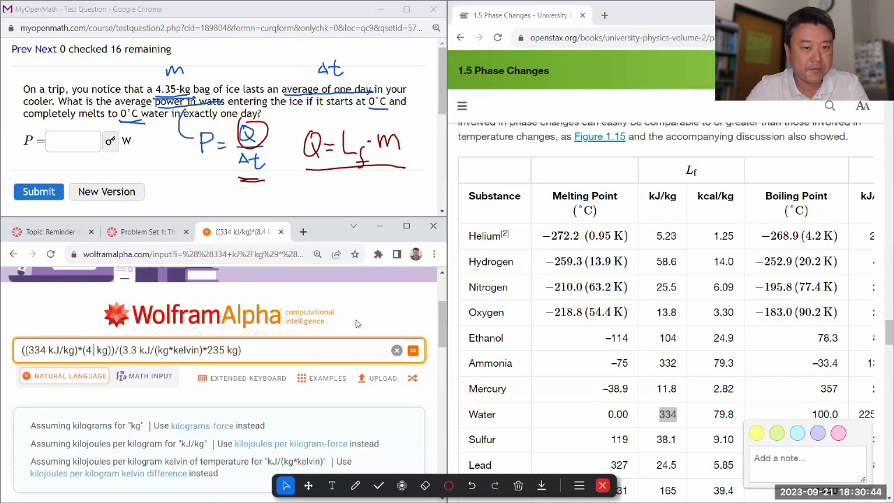
pyautogui.write('5')
pyautogui.press('Right')
pyautogui.press('Right')
pyautogui.press('Right')
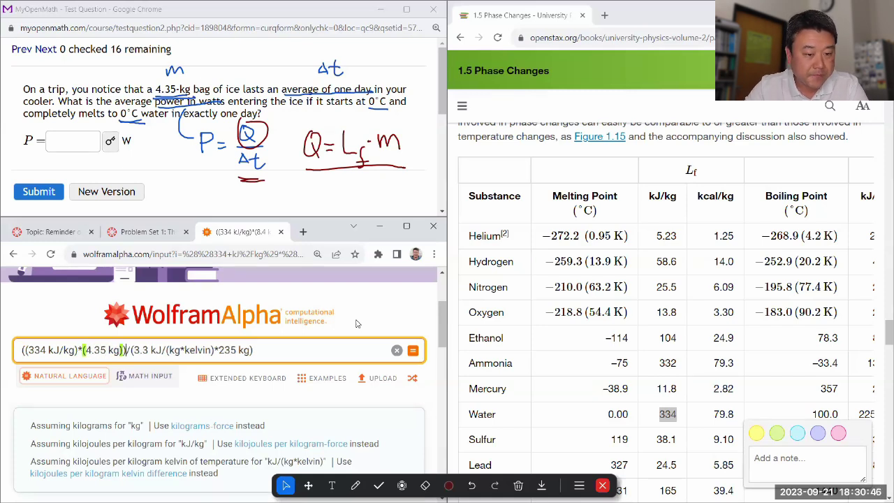
# Step: Replace the query's divisor with (1 day) and run it to get 16.82 W
pyautogui.hotkey('shift', 'End')
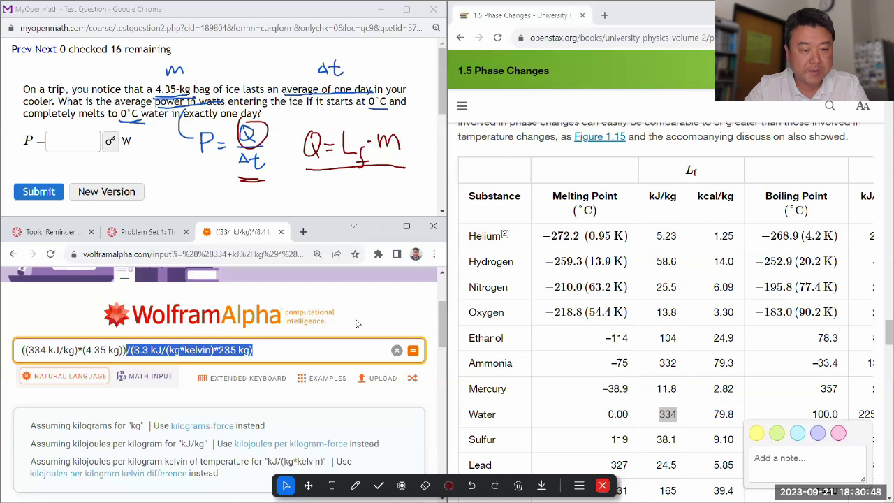
pyautogui.press('BackSpace')
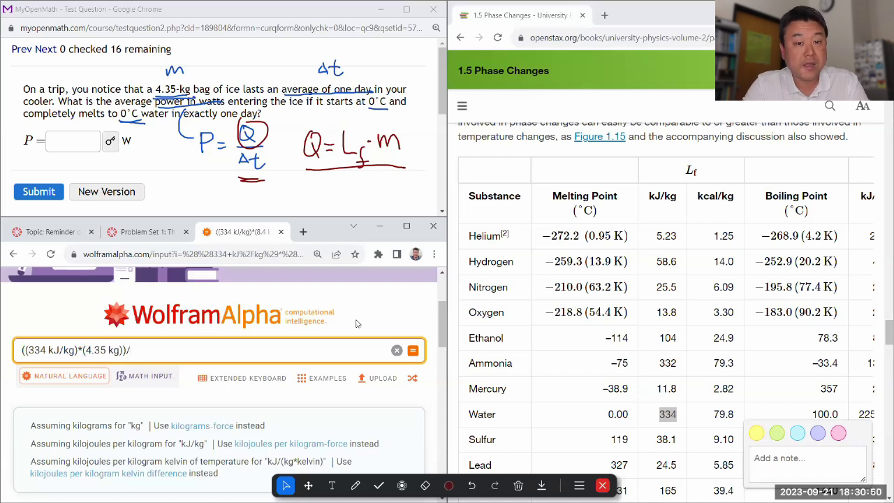
pyautogui.write('(one day)')
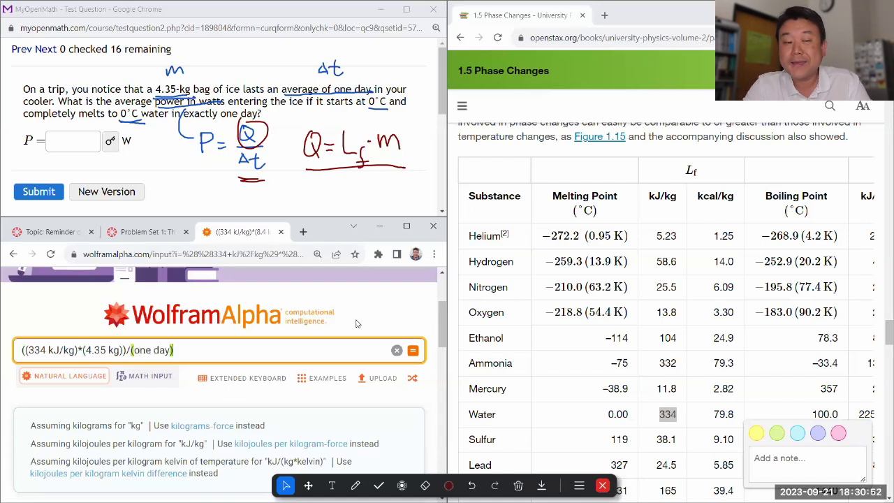
pyautogui.press('Left')
pyautogui.press('Left')
pyautogui.press('Left')
pyautogui.press('Left')
pyautogui.hotkey('shift', 'Left')
pyautogui.hotkey('shift', 'Left')
pyautogui.hotkey('shift', 'Left')
pyautogui.hotkey('shift', 'Left')
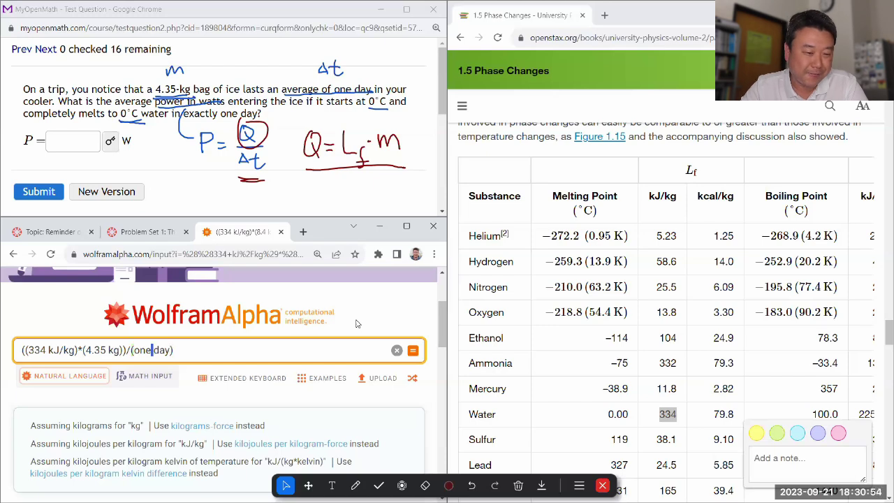
pyautogui.write('1')
pyautogui.press('End')
pyautogui.press('Left')
pyautogui.press('Left')
pyautogui.press('Left')
pyautogui.press('Left')
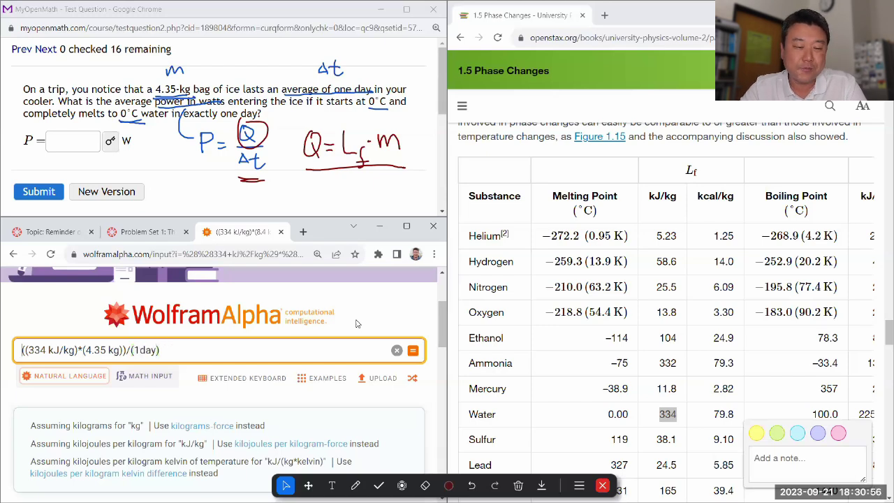
pyautogui.press('End')
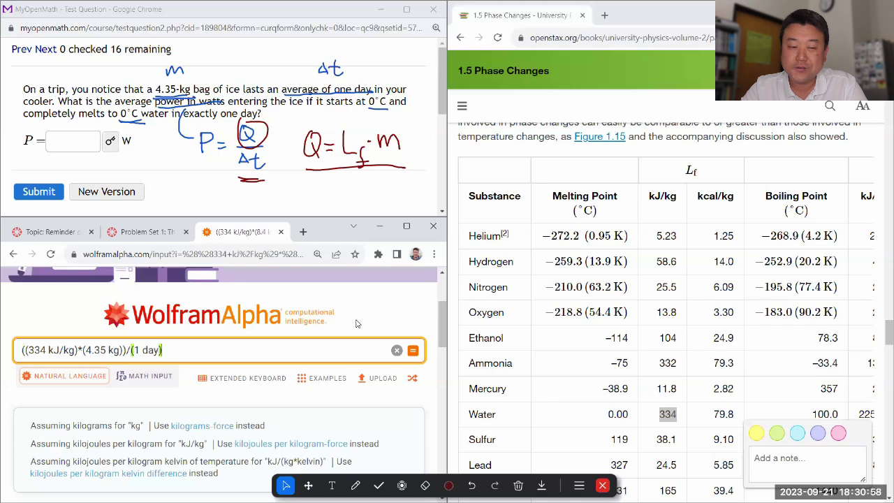
pyautogui.press('Return')
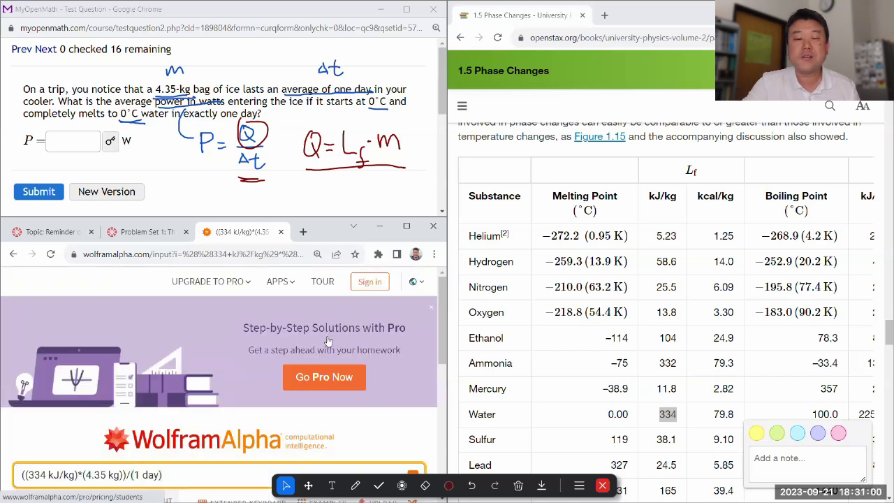
pyautogui.scroll(-1, 328, 335)
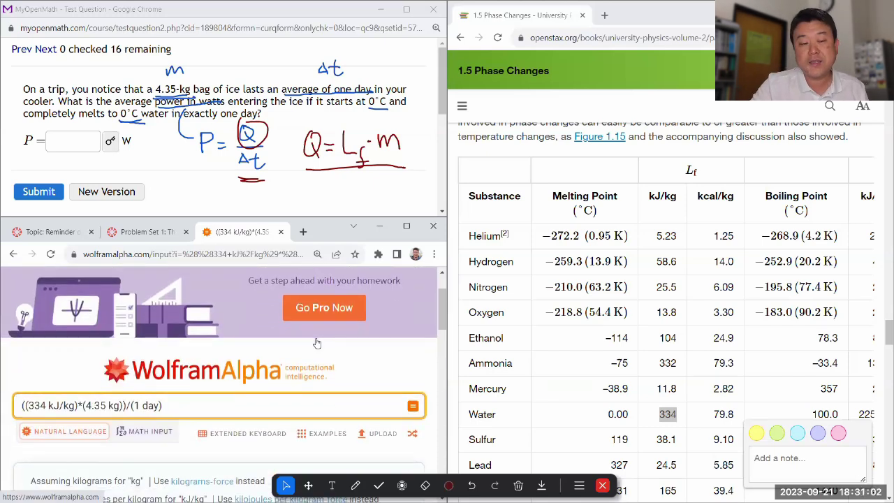
pyautogui.scroll(-2, 315, 343)
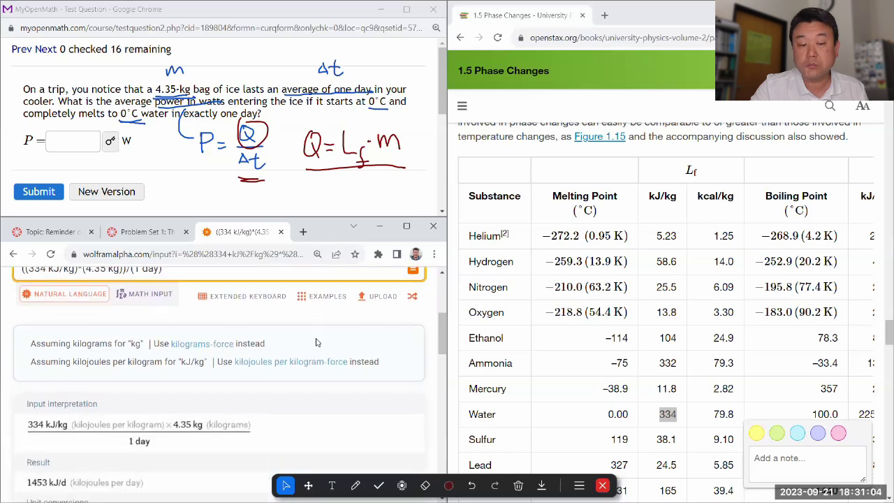
pyautogui.scroll(-3, 315, 342)
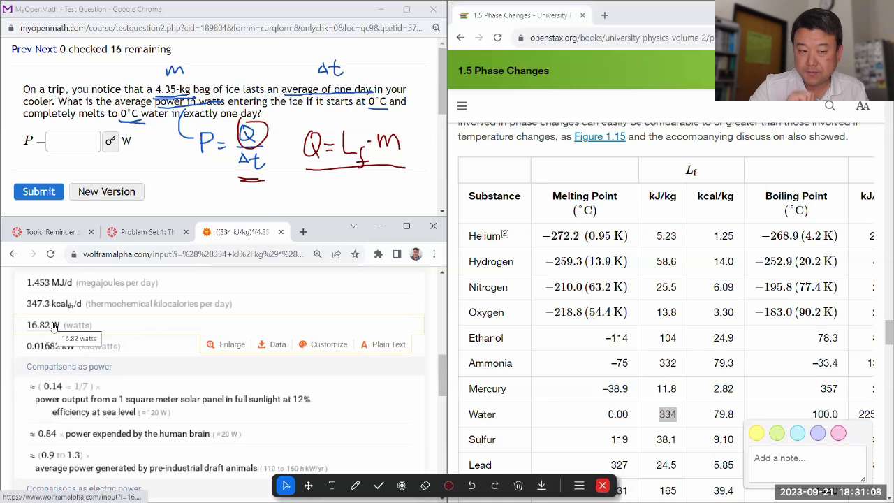
# Step: Enter 16.82 as the ice bag's average power P and submit it
pyautogui.click(66, 142)
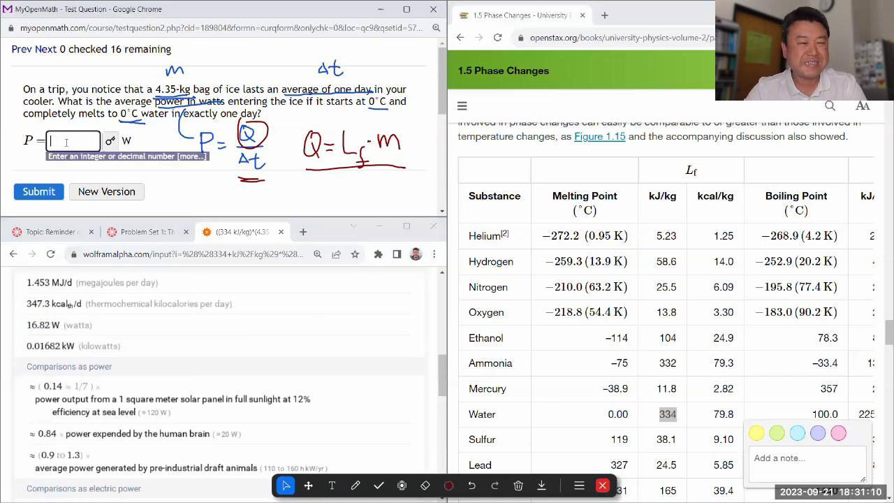
pyautogui.write('16.82')
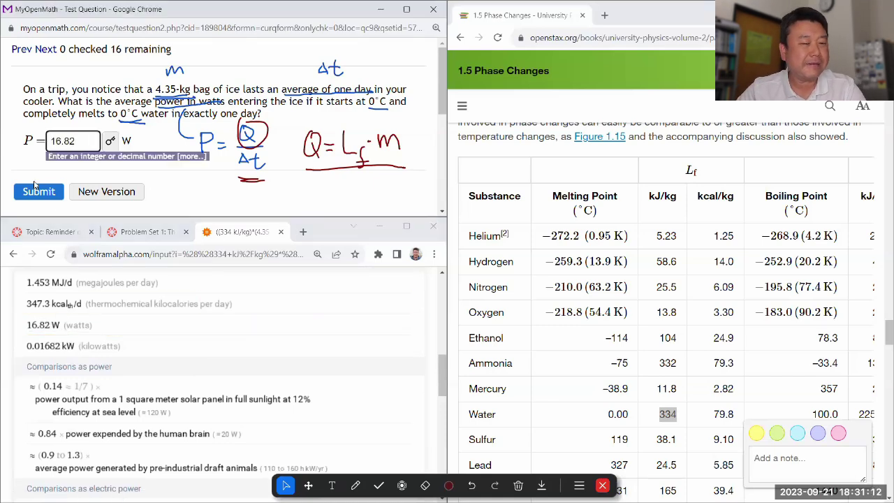
pyautogui.click(29, 191)
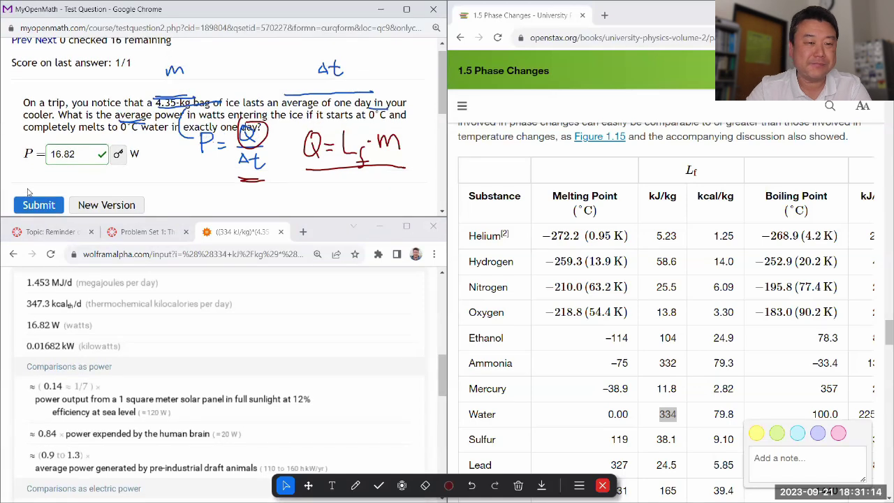